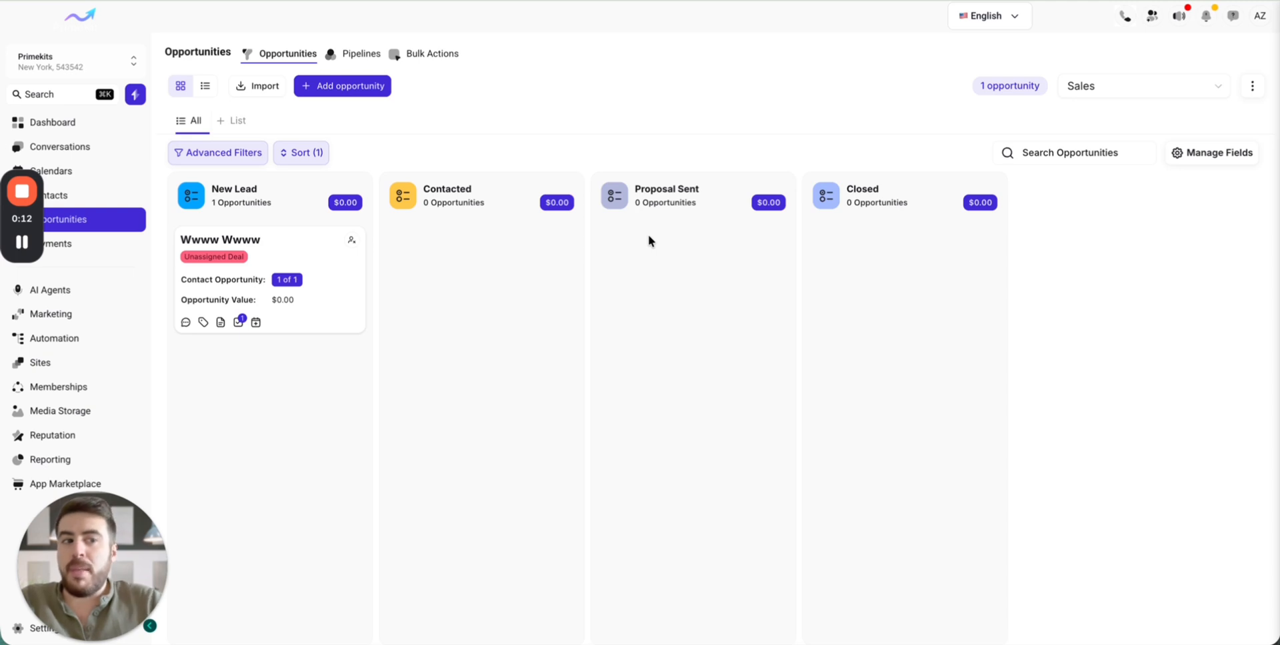
{"action": "left_click", "coordinate": [1260, 15]}
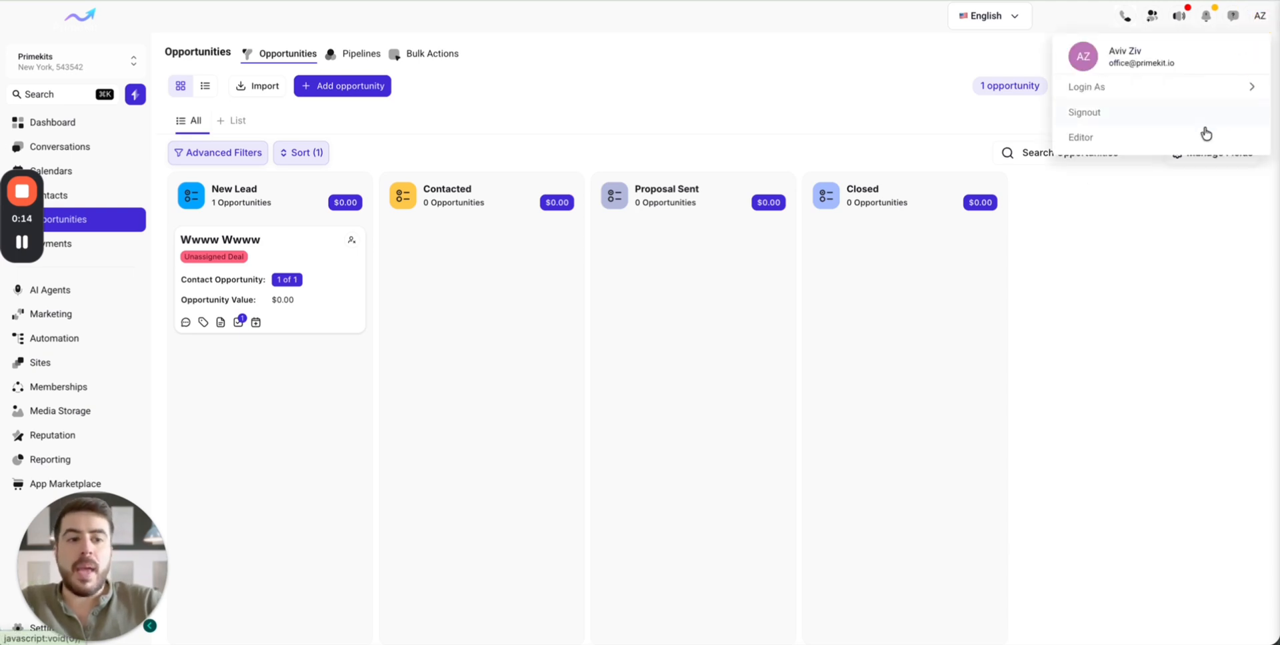
{"action": "left_click", "coordinate": [1140, 153]}
{"action": "left_click", "coordinate": [1260, 16]}
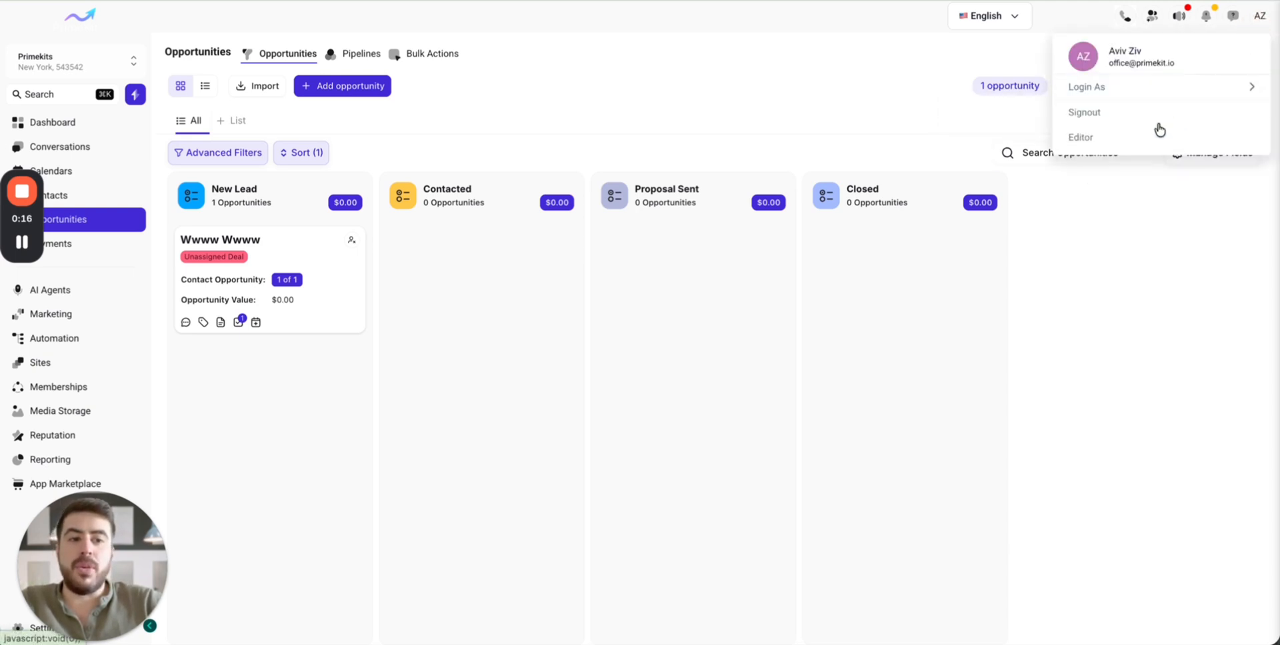
{"action": "left_click", "coordinate": [1080, 137]}
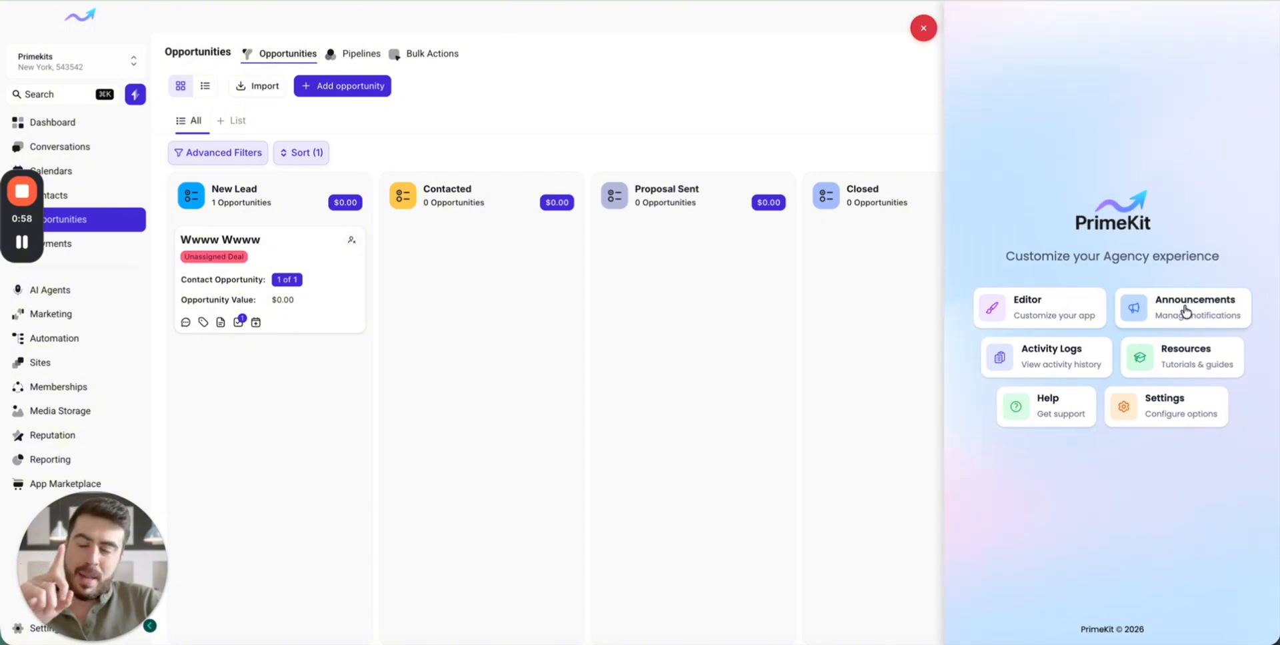
{"action": "left_click", "coordinate": [923, 28]}
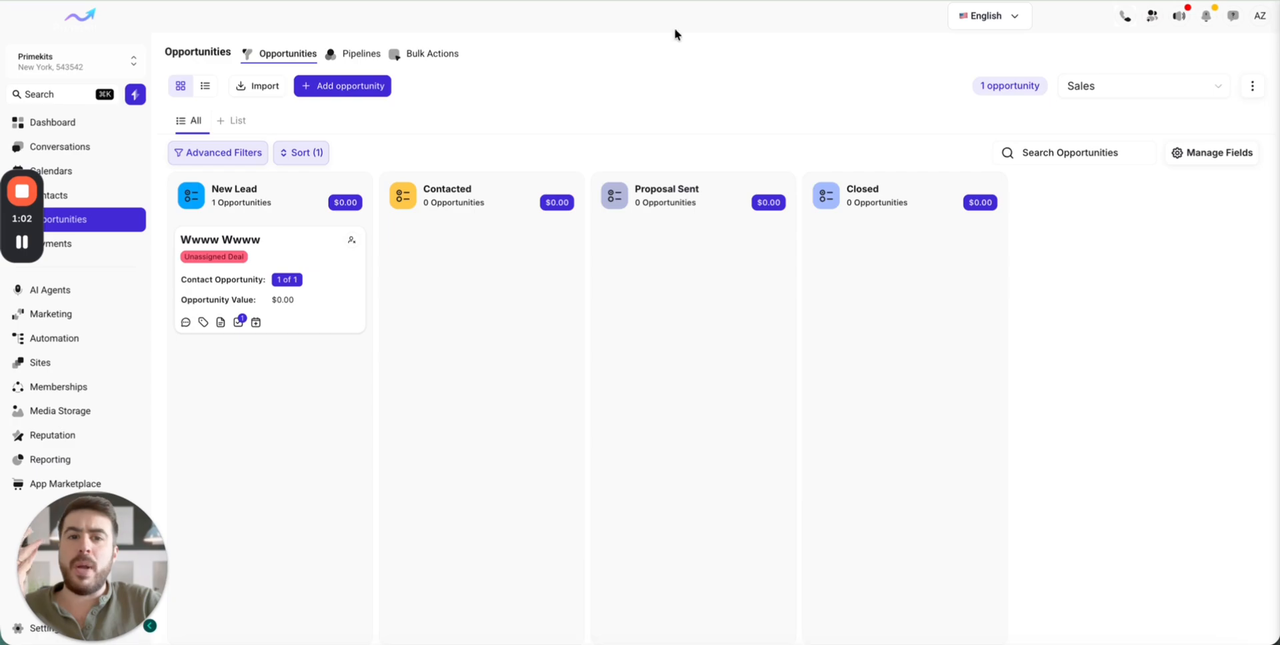
{"action": "left_click", "coordinate": [726, 1]}
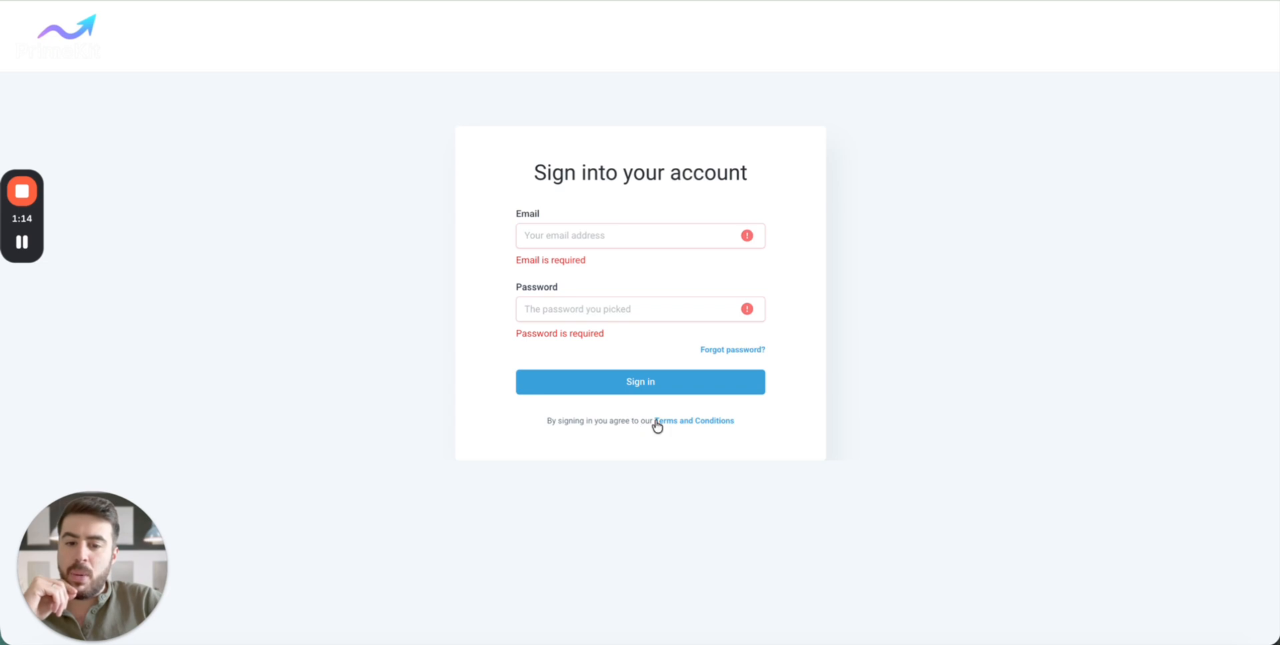
{"action": "left_click", "coordinate": [782, 432]}
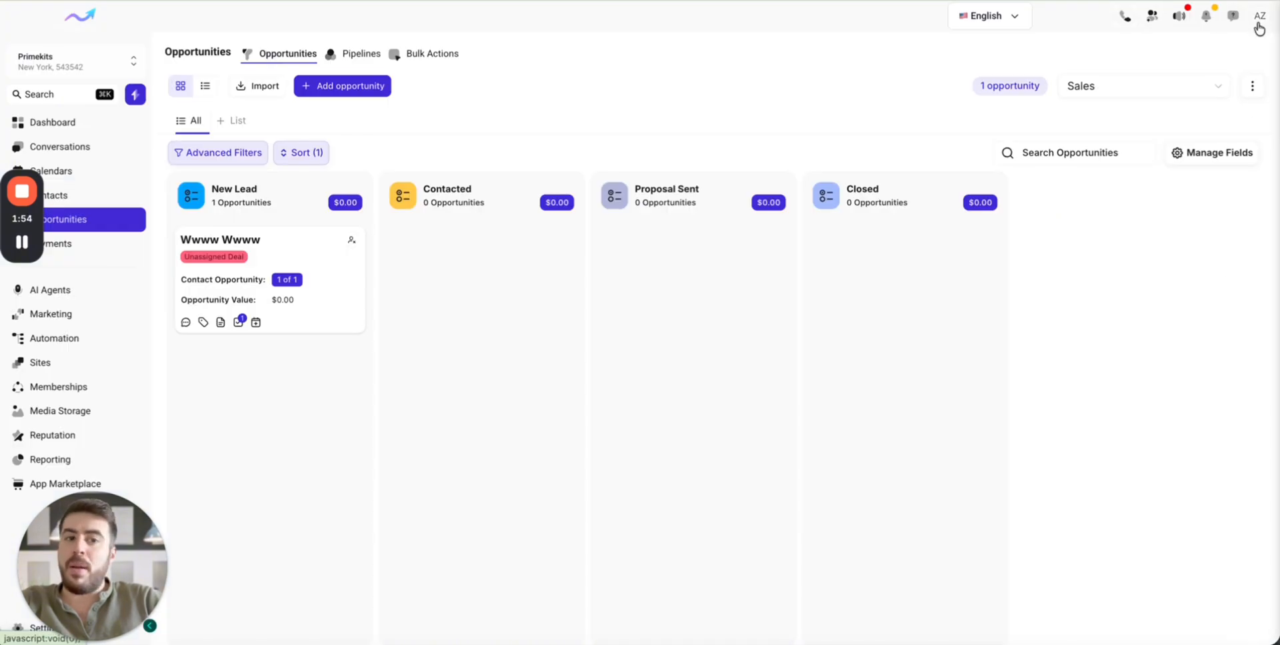
- Open the PrimeKit announcements manager from the account's Editor option and delete the existing "Test Title" announcement
{"action": "left_click", "coordinate": [1259, 16]}
{"action": "left_click", "coordinate": [1190, 139]}
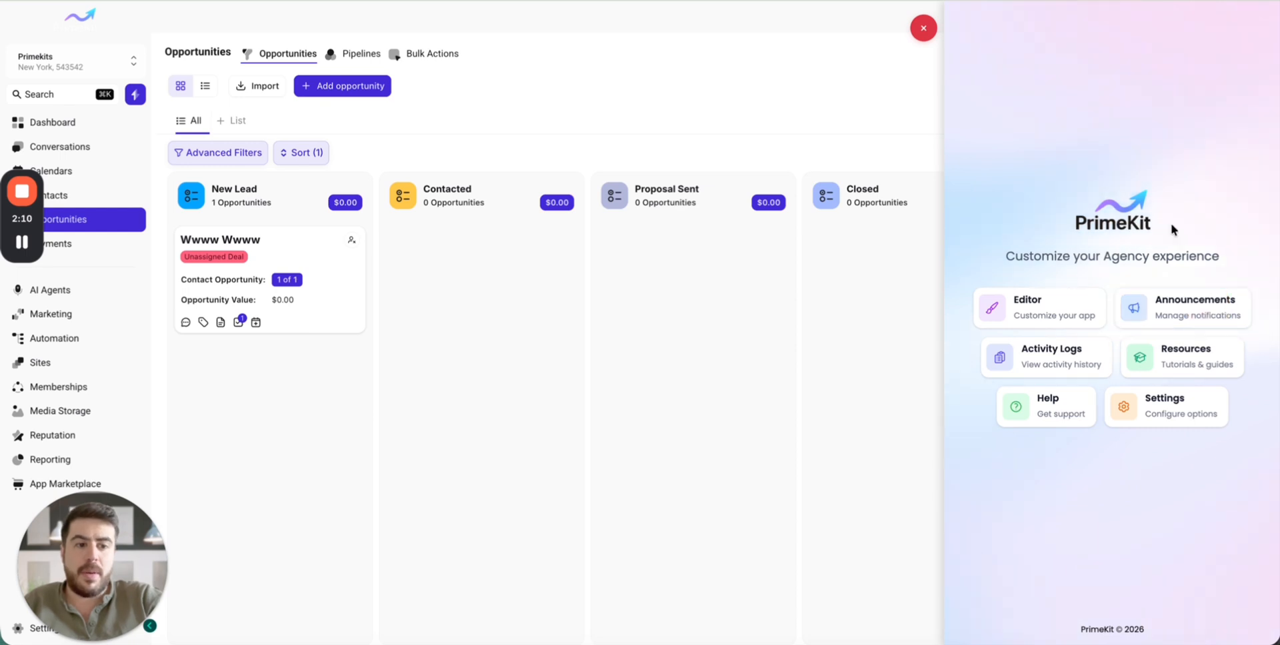
{"action": "left_click", "coordinate": [1177, 306]}
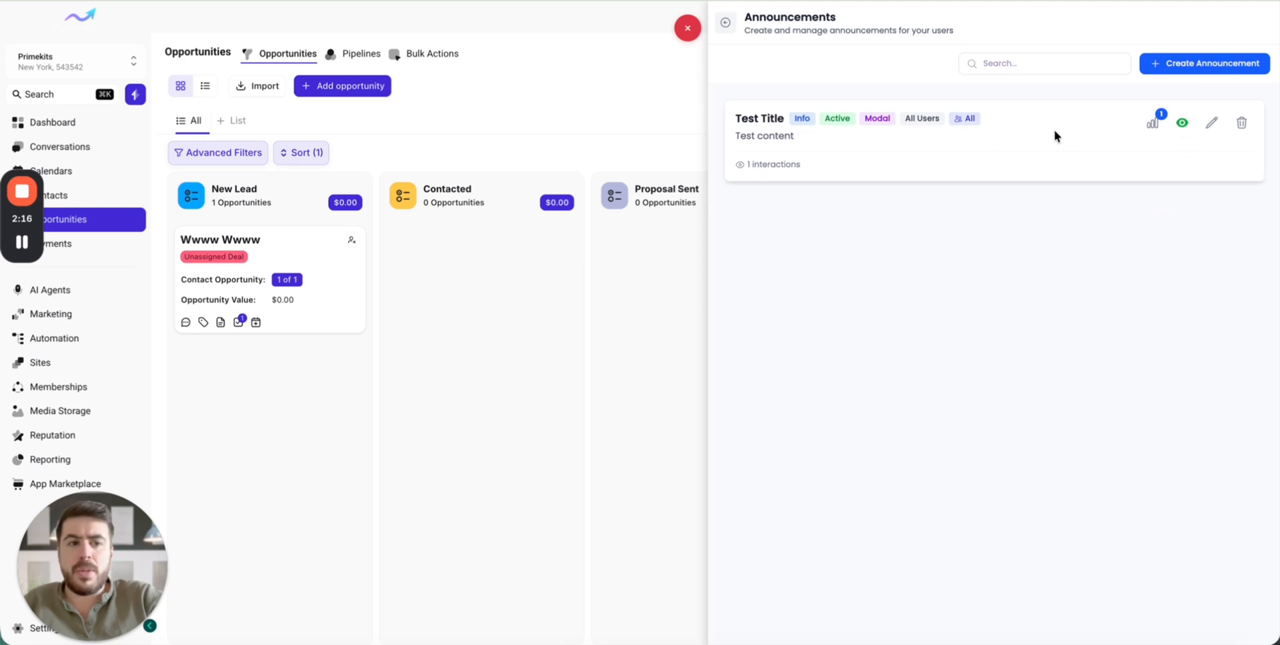
{"action": "left_click", "coordinate": [1241, 122]}
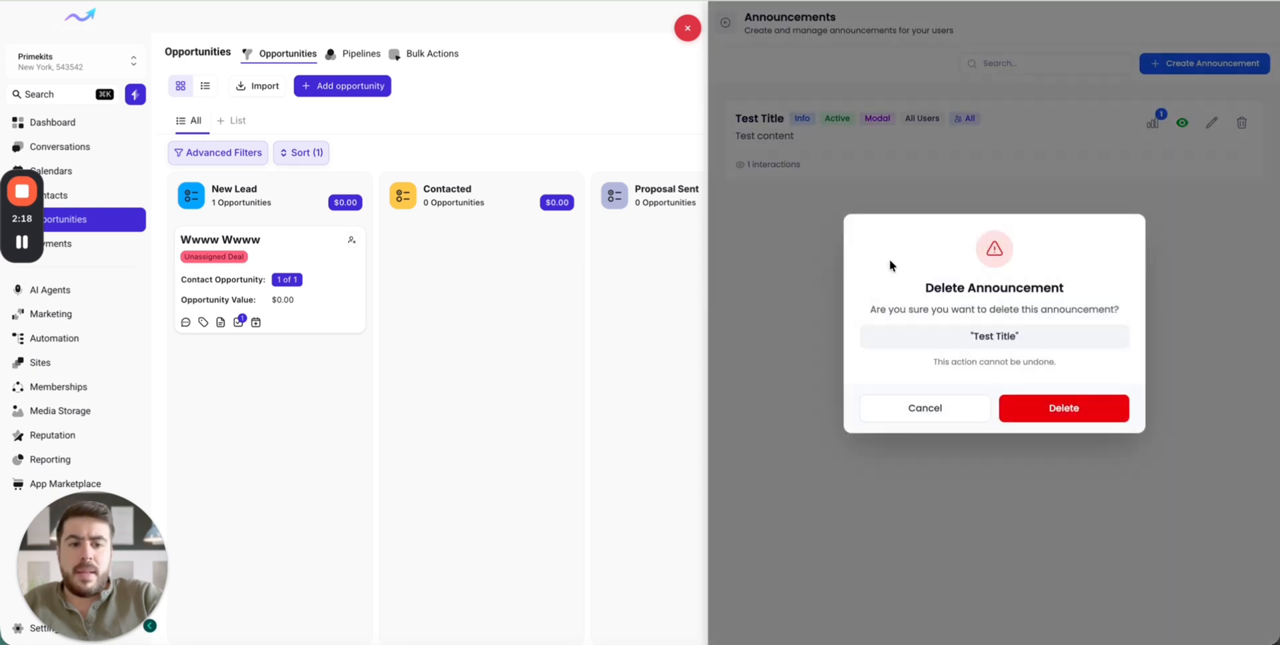
{"action": "left_click", "coordinate": [1046, 398]}
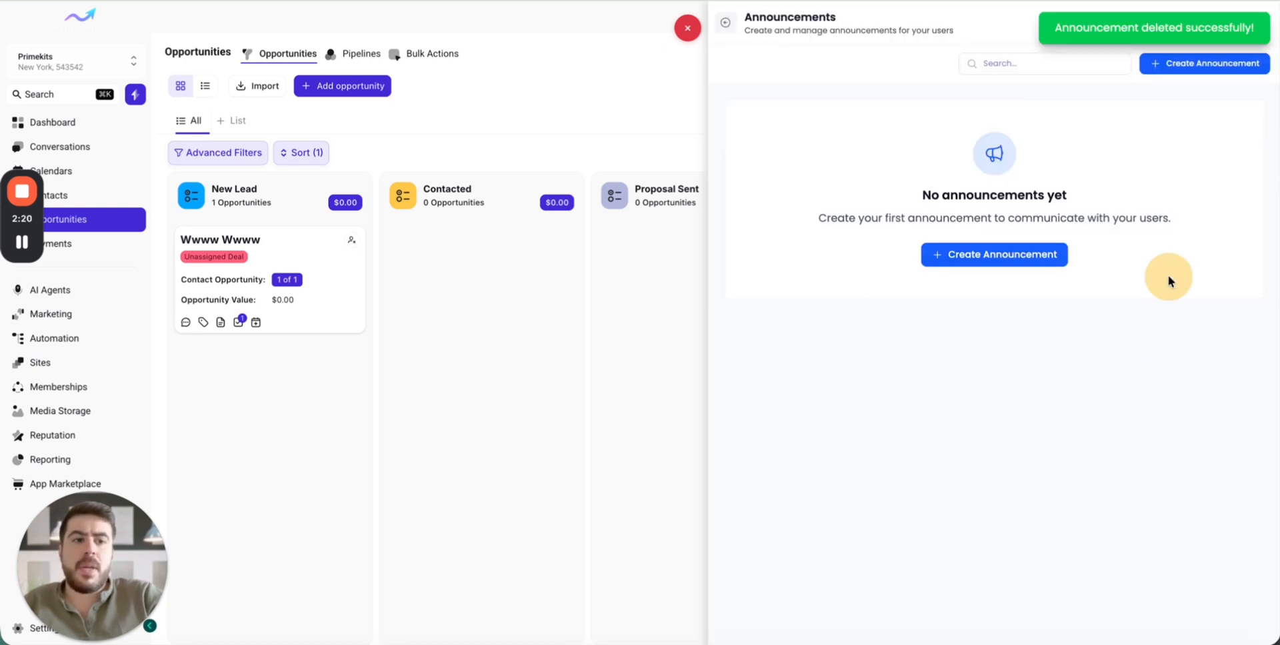
- Start a new announcement and set its type to Info
{"action": "left_click", "coordinate": [1046, 261]}
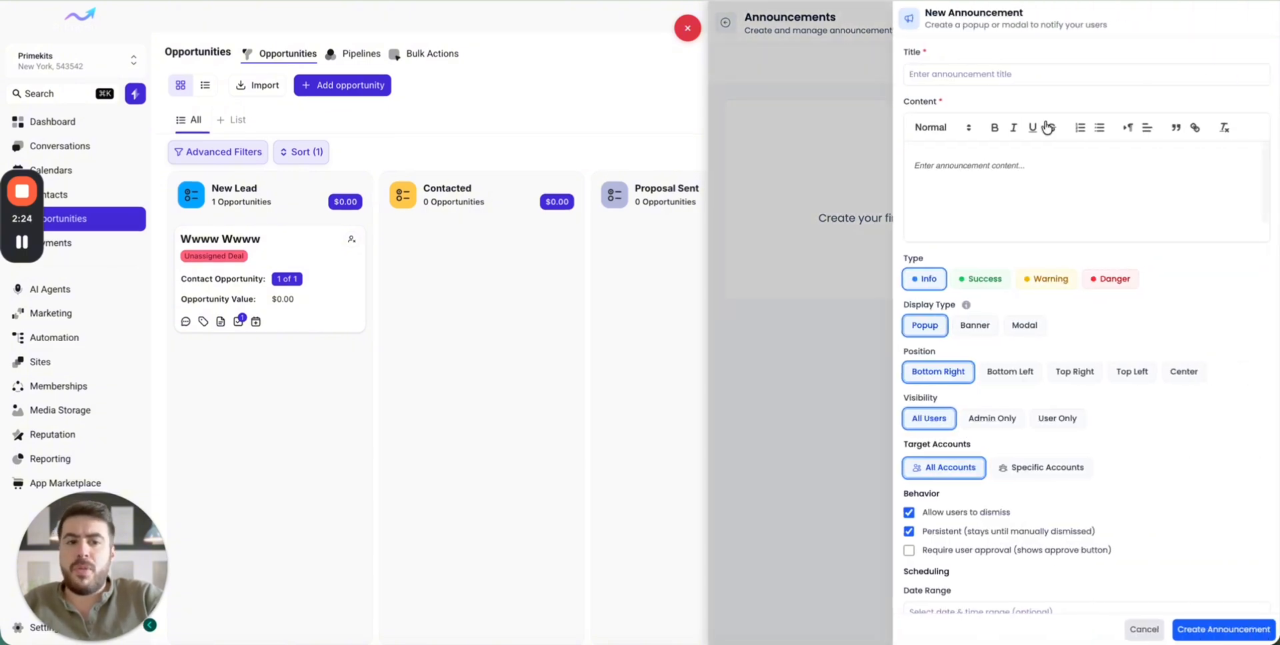
{"action": "left_click", "coordinate": [1009, 174]}
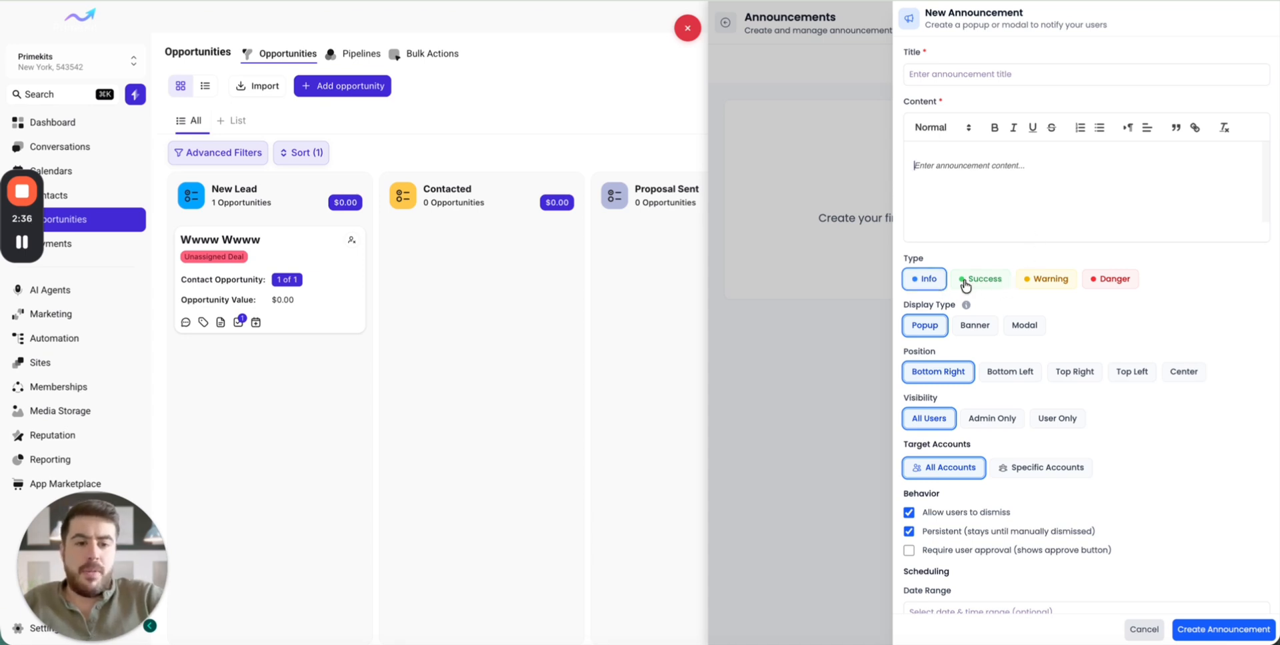
{"action": "left_click", "coordinate": [1046, 280]}
{"action": "left_click", "coordinate": [994, 284]}
{"action": "left_click", "coordinate": [1102, 283]}
{"action": "left_click", "coordinate": [1039, 283]}
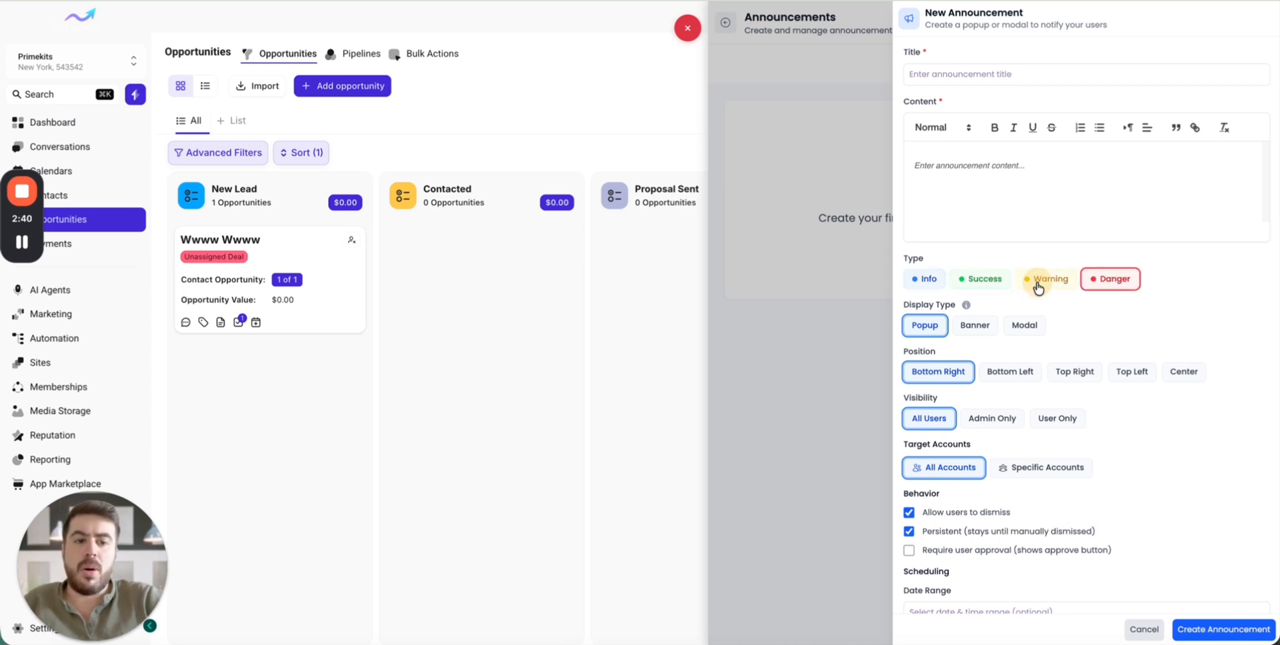
{"action": "left_click", "coordinate": [931, 283]}
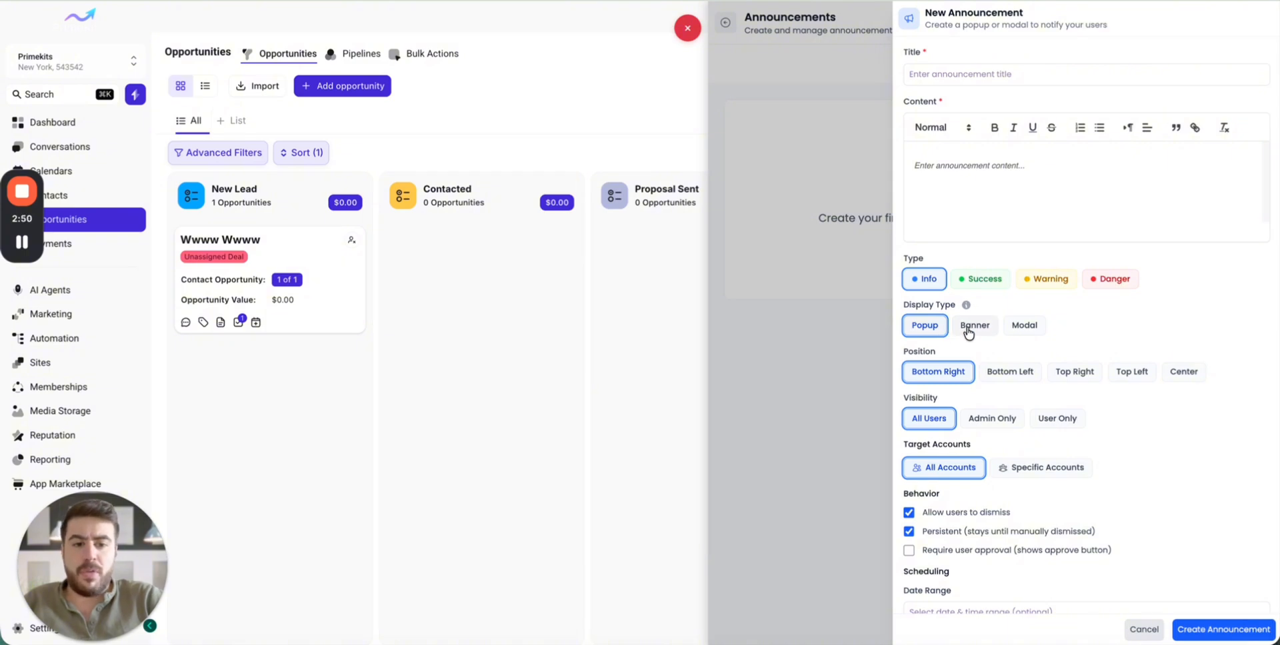
- Try out the Banner display type and the different position options of the Popup display type
{"action": "mouse_move", "coordinate": [966, 305]}
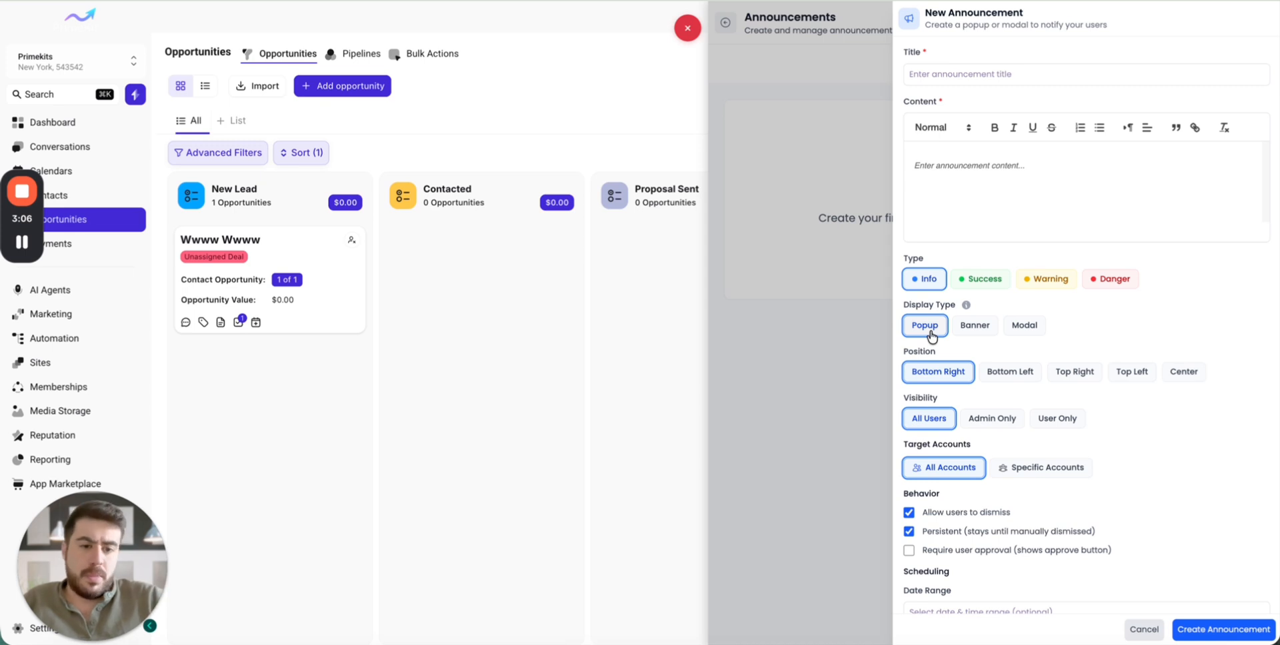
{"action": "left_click", "coordinate": [974, 327]}
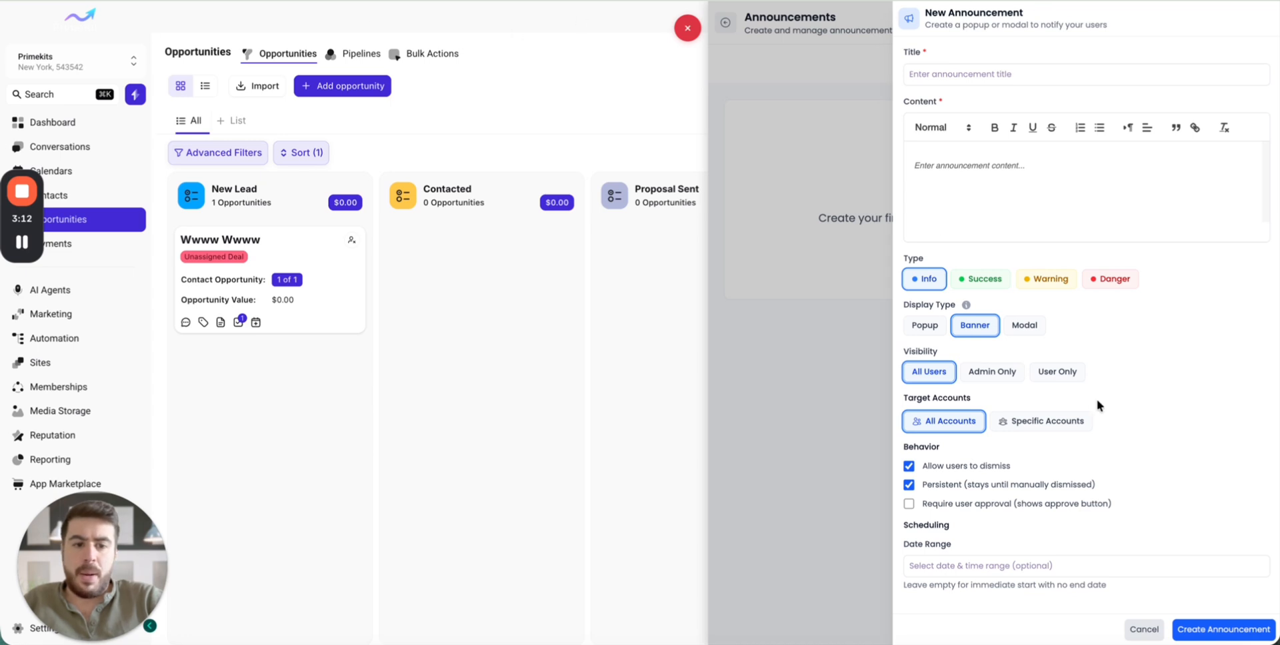
{"action": "left_click", "coordinate": [928, 327]}
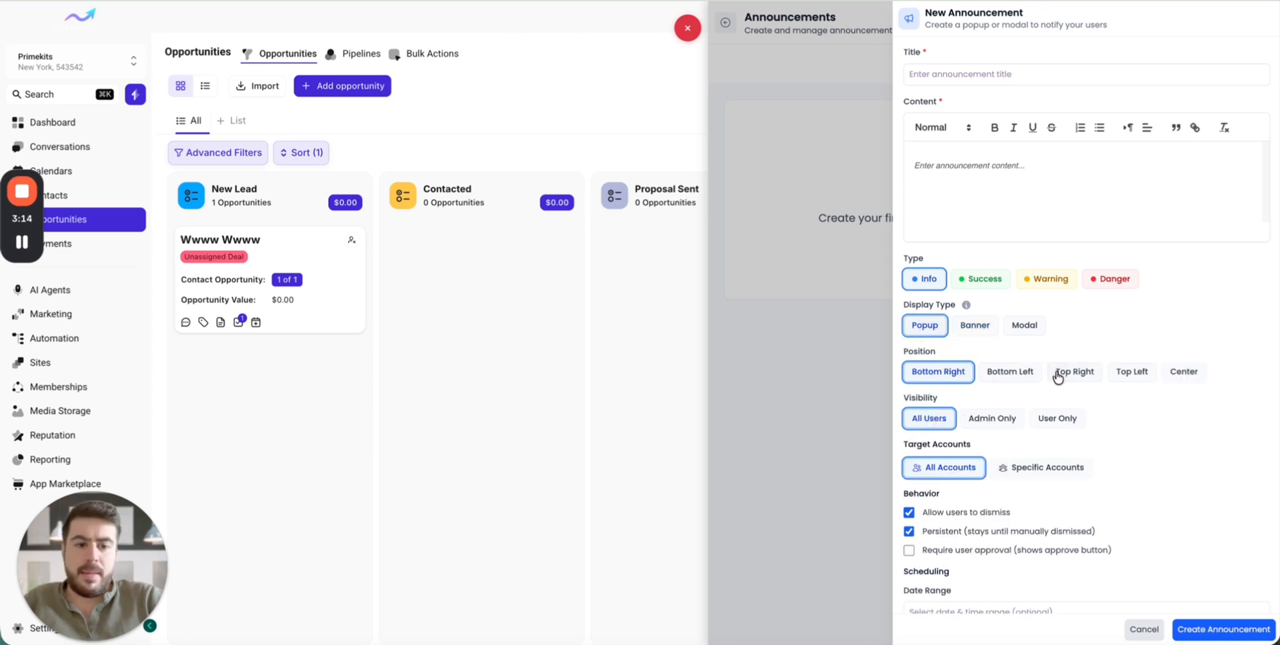
{"action": "left_click", "coordinate": [1008, 372]}
{"action": "left_click", "coordinate": [1077, 373]}
{"action": "left_click", "coordinate": [1135, 373]}
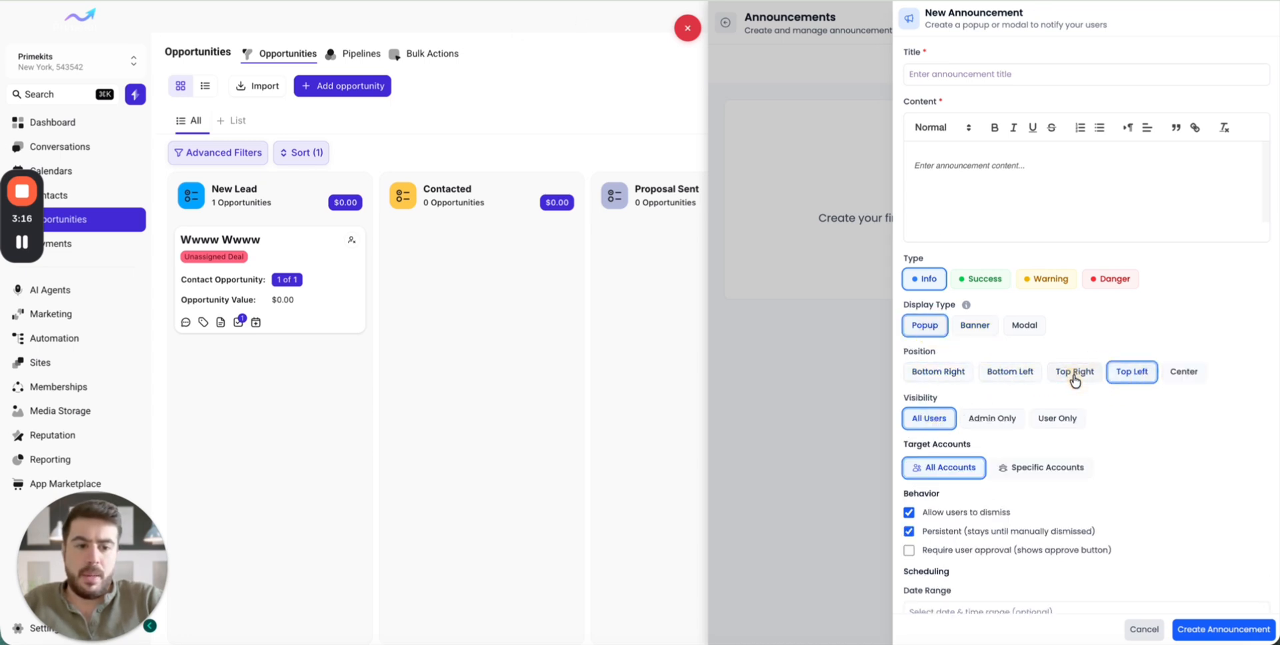
{"action": "left_click", "coordinate": [1074, 374]}
{"action": "left_click", "coordinate": [1007, 374]}
{"action": "left_click", "coordinate": [1128, 374]}
{"action": "left_click", "coordinate": [1182, 373]}
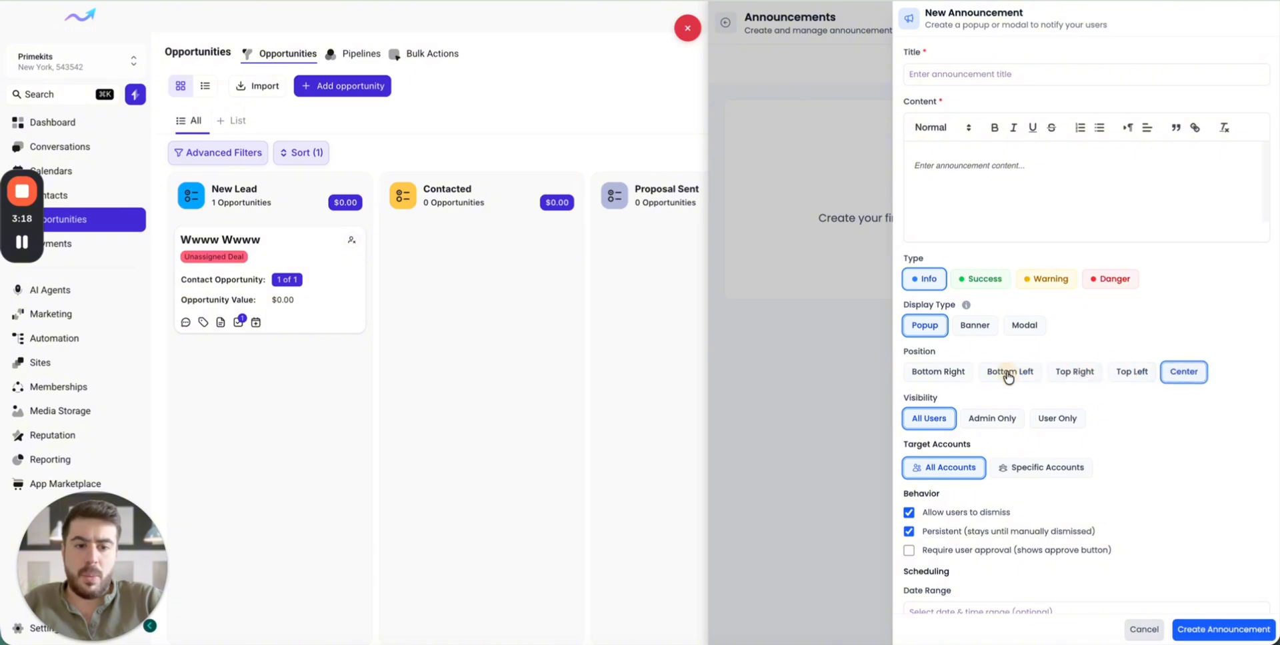
{"action": "left_click", "coordinate": [942, 373]}
- Set the announcement's display type to Modal
{"action": "left_click", "coordinate": [974, 337]}
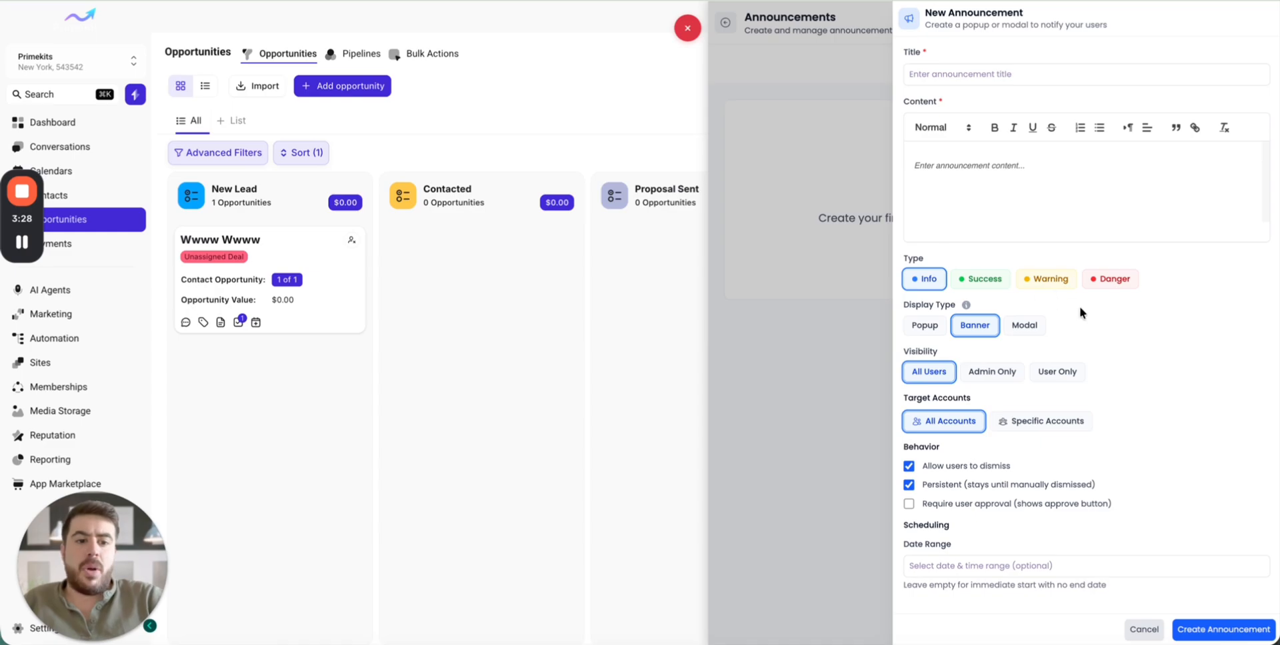
{"action": "left_click", "coordinate": [1037, 325]}
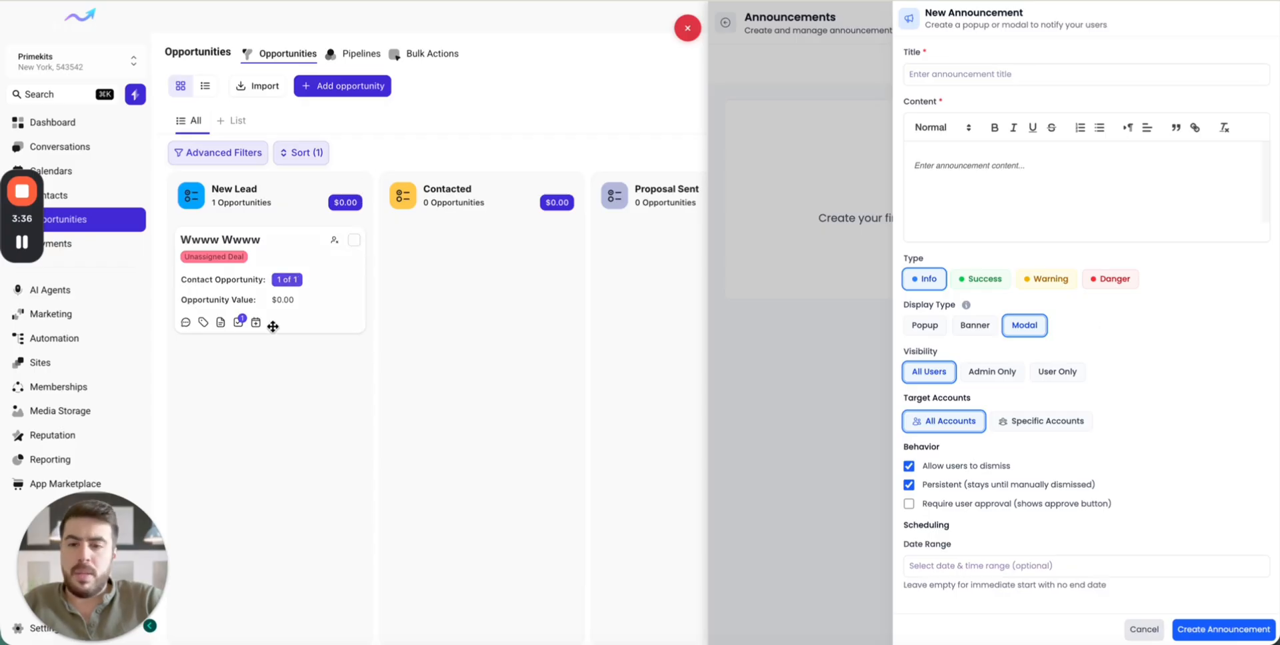
{"action": "left_click", "coordinate": [973, 333]}
{"action": "left_click", "coordinate": [1020, 330]}
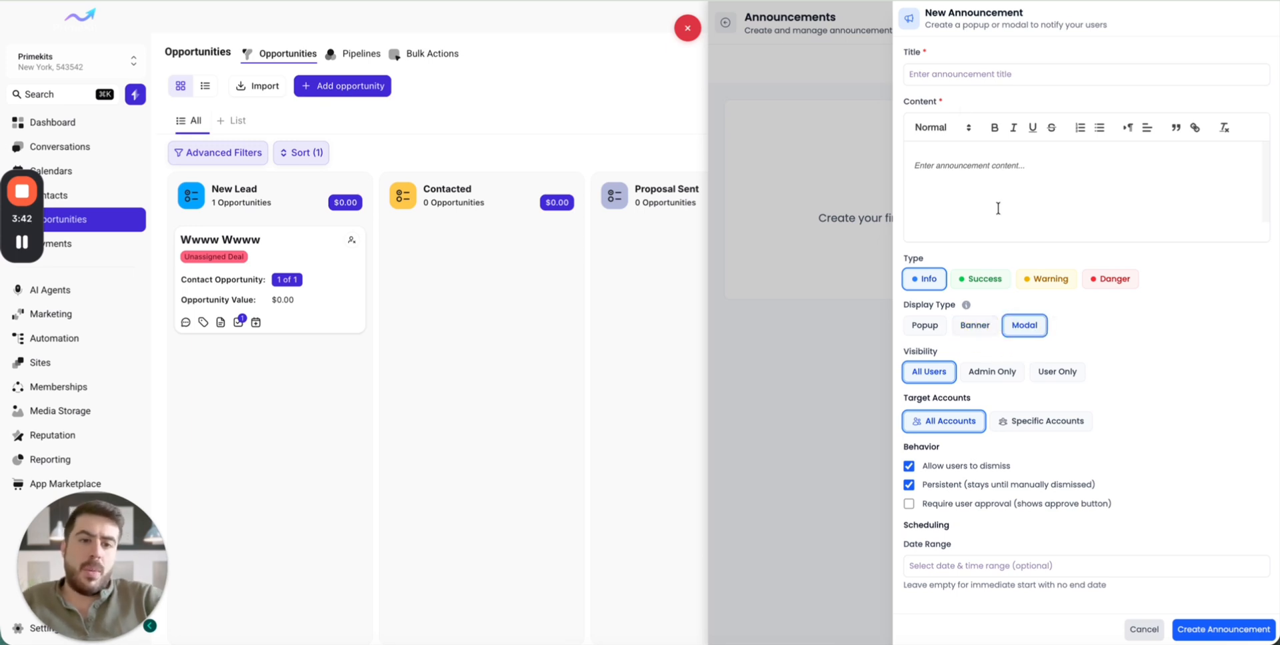
- Enter "Test title" as the announcement's title and "Test content" as its content
{"action": "left_click", "coordinate": [924, 73]}
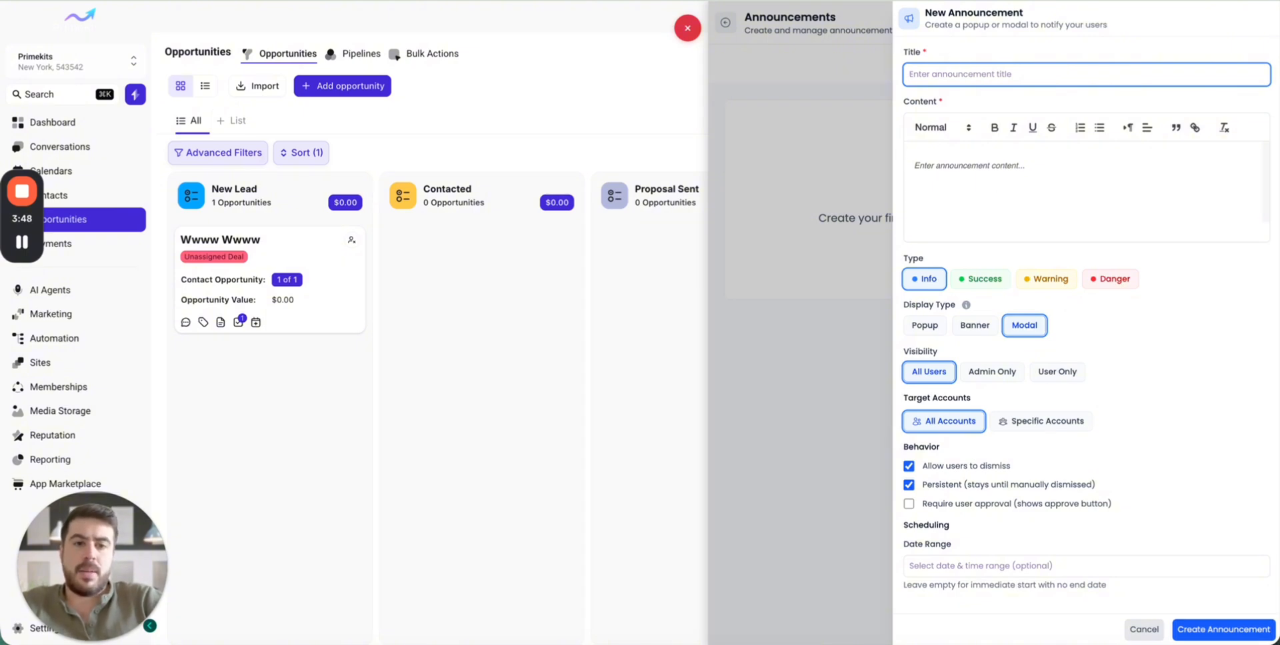
{"action": "type", "text": "Test title"}
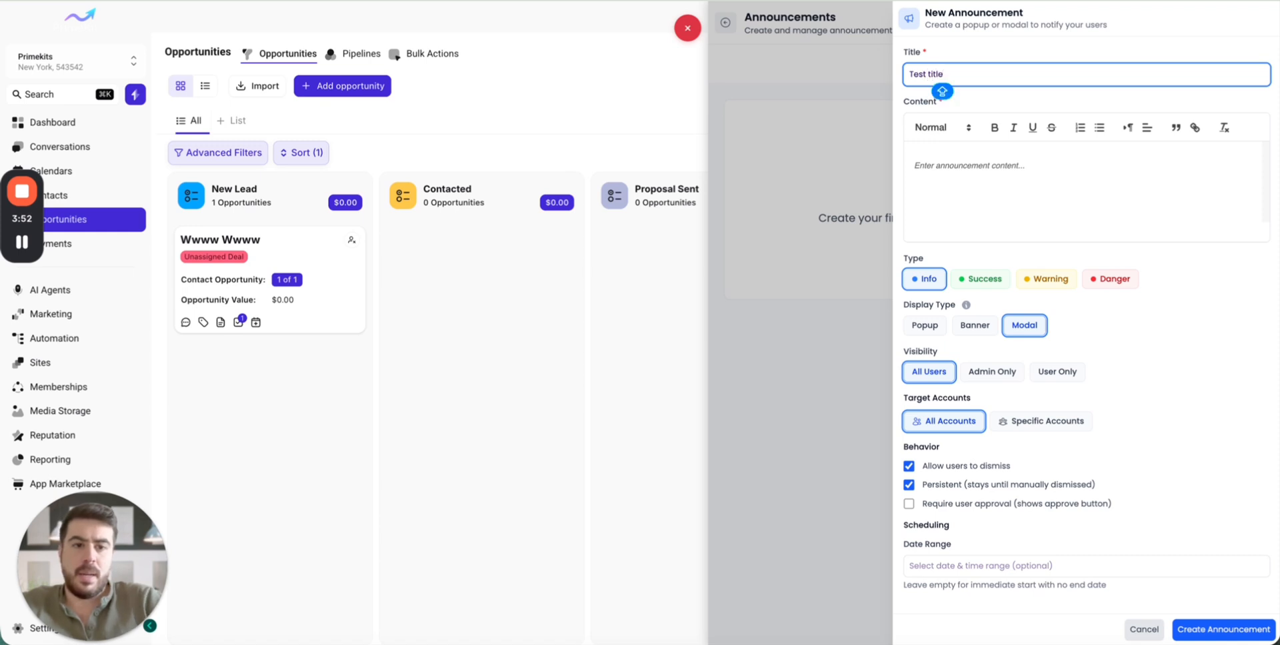
{"action": "left_click", "coordinate": [952, 195]}
{"action": "type", "text": "Test "}
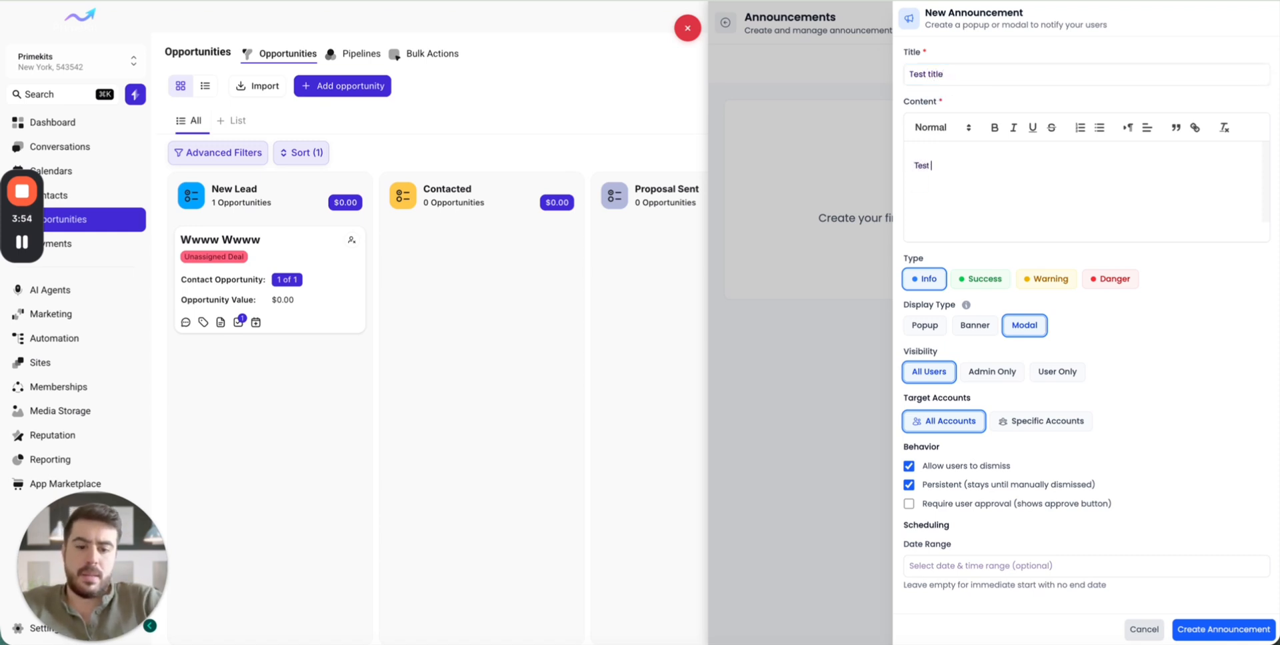
{"action": "type", "text": "content"}
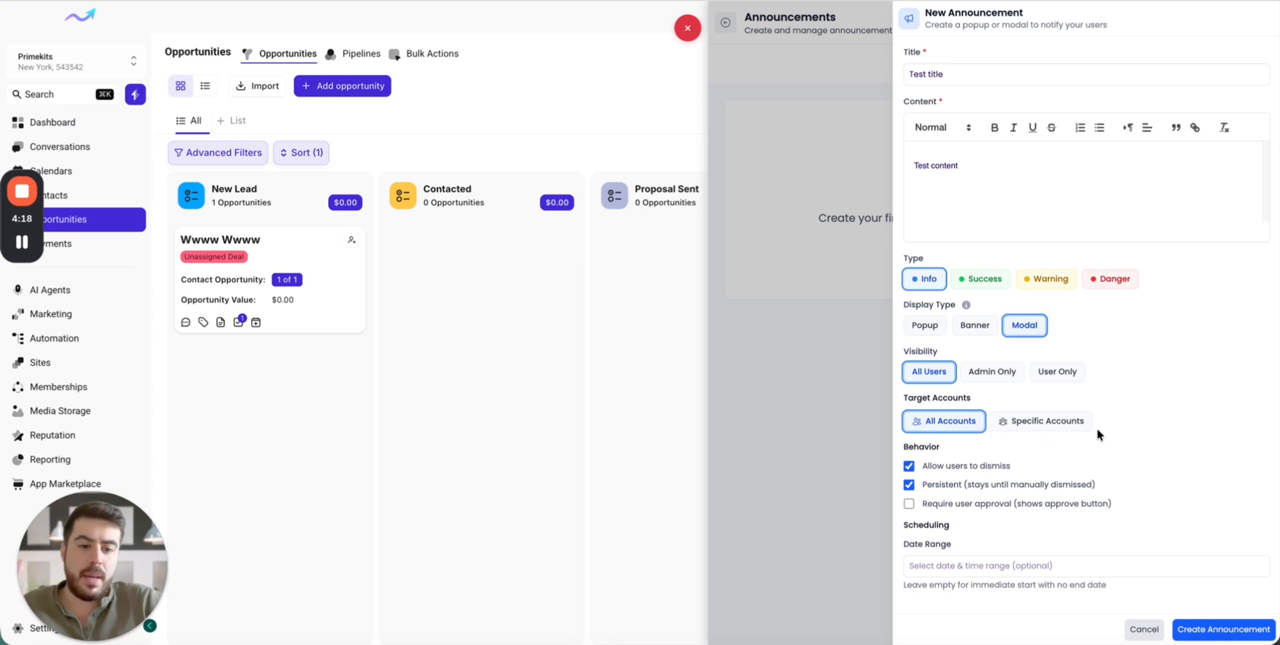
- Stop users from dismissing the announcement and require user approval with the approval button text "I agree"
{"action": "left_click", "coordinate": [908, 466]}
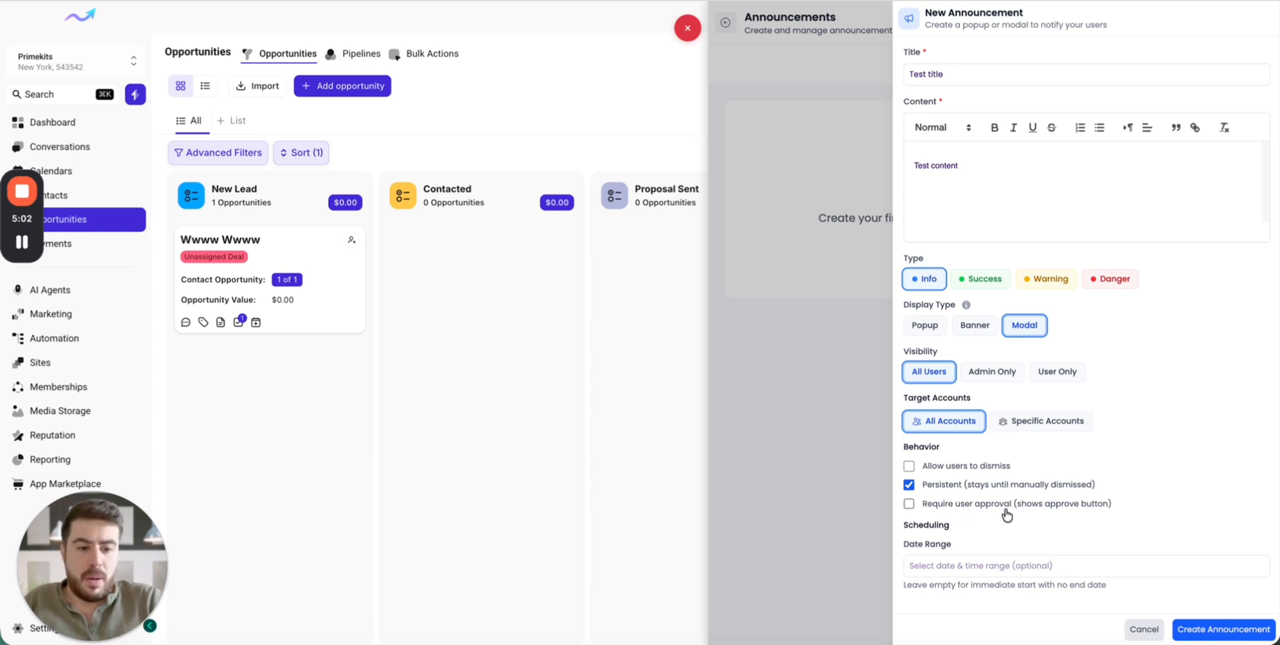
{"action": "left_click", "coordinate": [909, 505]}
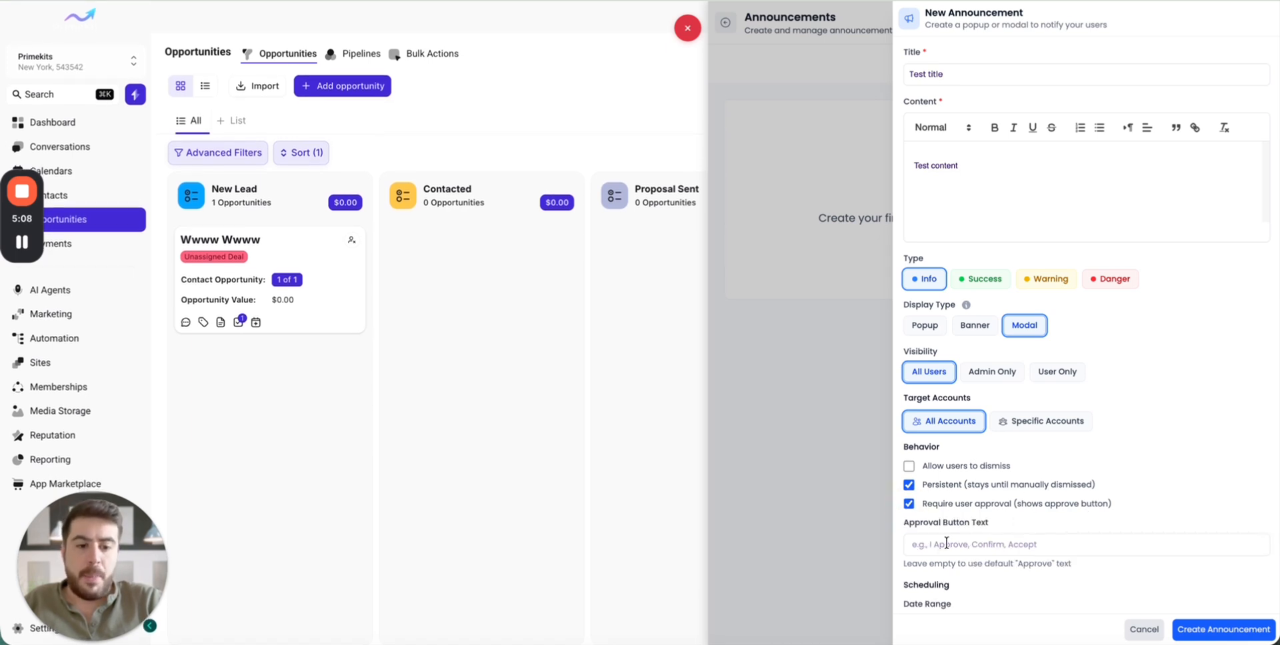
{"action": "left_click", "coordinate": [1040, 545]}
{"action": "scroll", "coordinate": [1043, 520], "scroll_direction": "down", "scroll_amount": 1}
{"action": "key", "text": "Caps_Lock"}
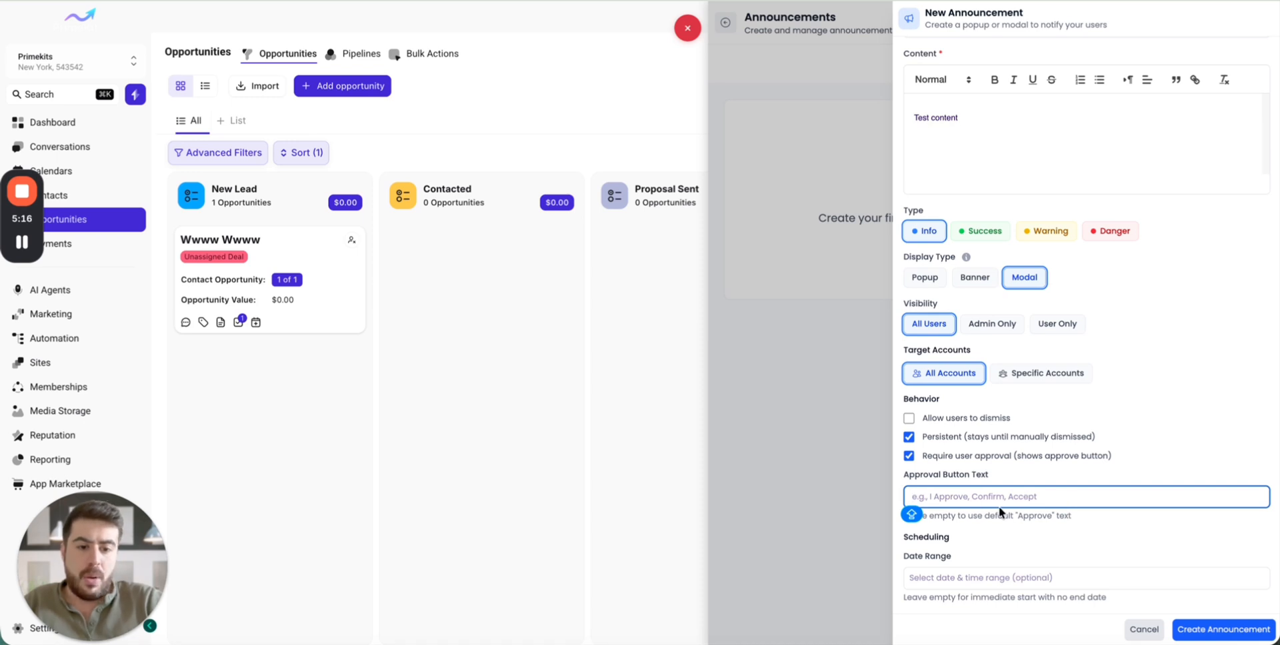
{"action": "left_click", "coordinate": [1048, 518]}
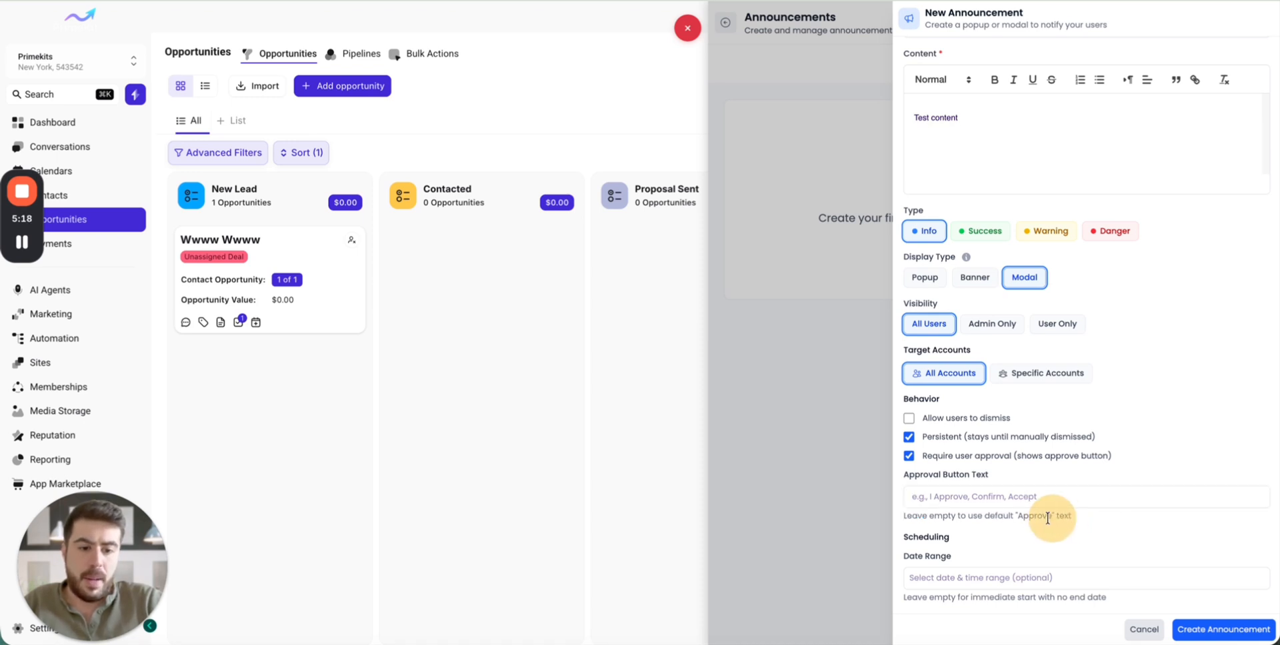
{"action": "left_click", "coordinate": [1036, 510]}
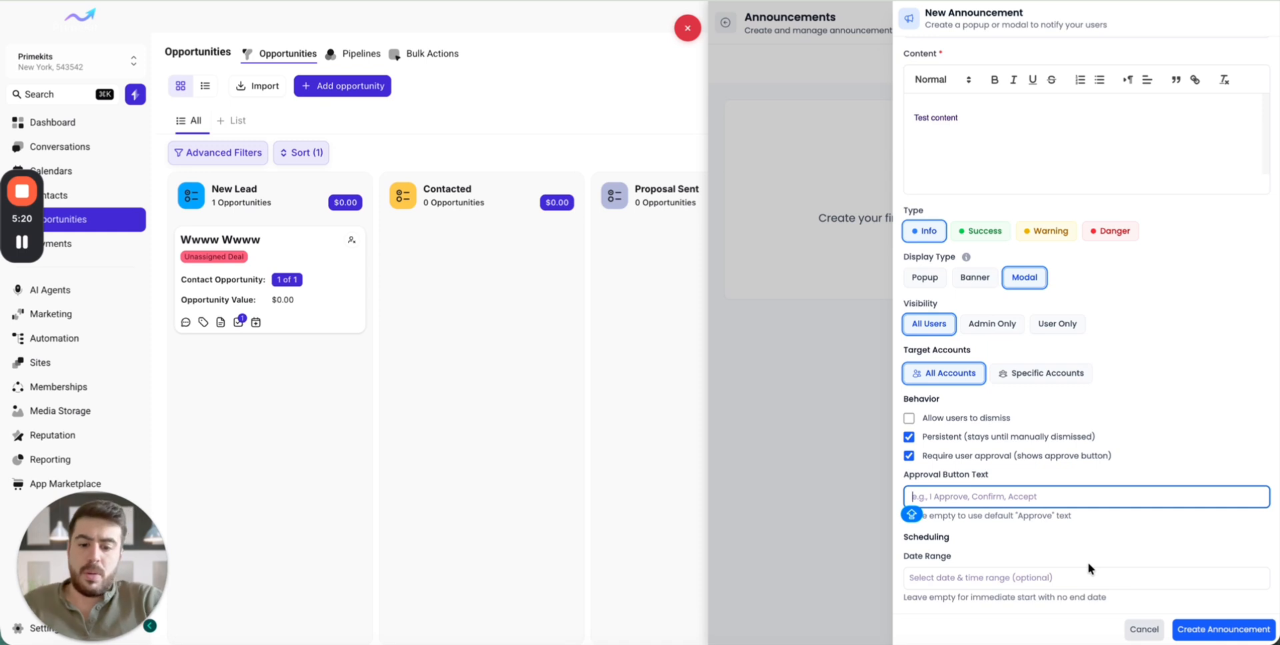
{"action": "type", "text": "I agre"}
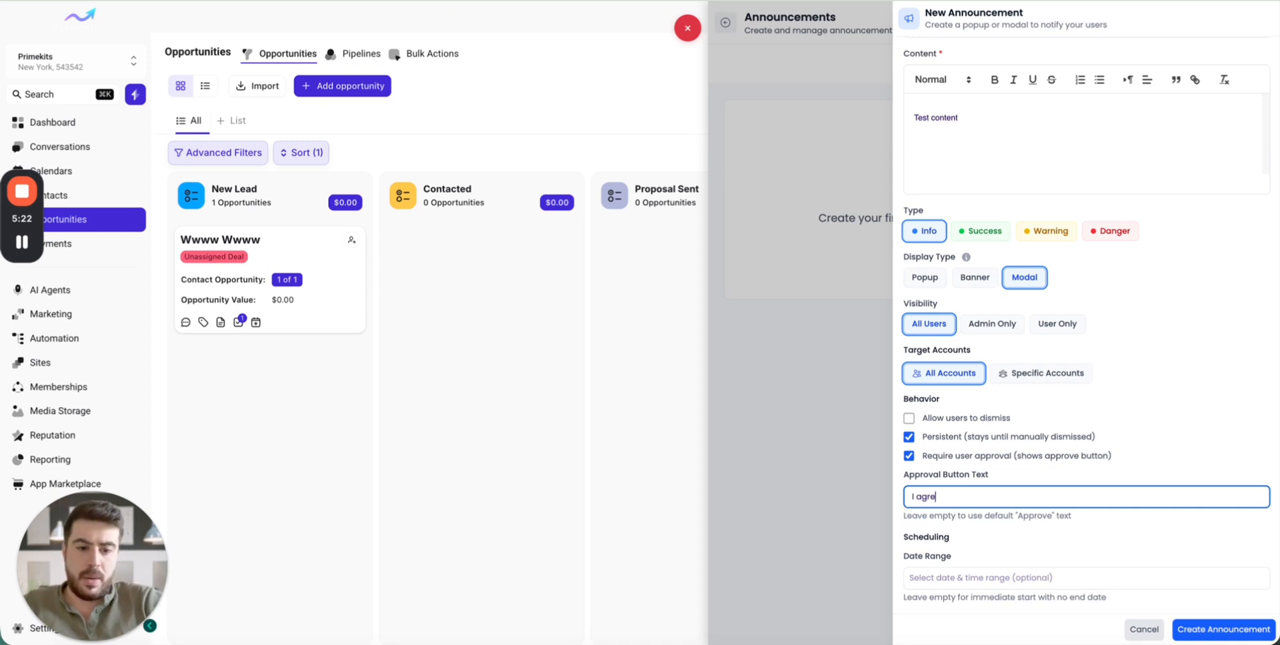
{"action": "type", "text": "e"}
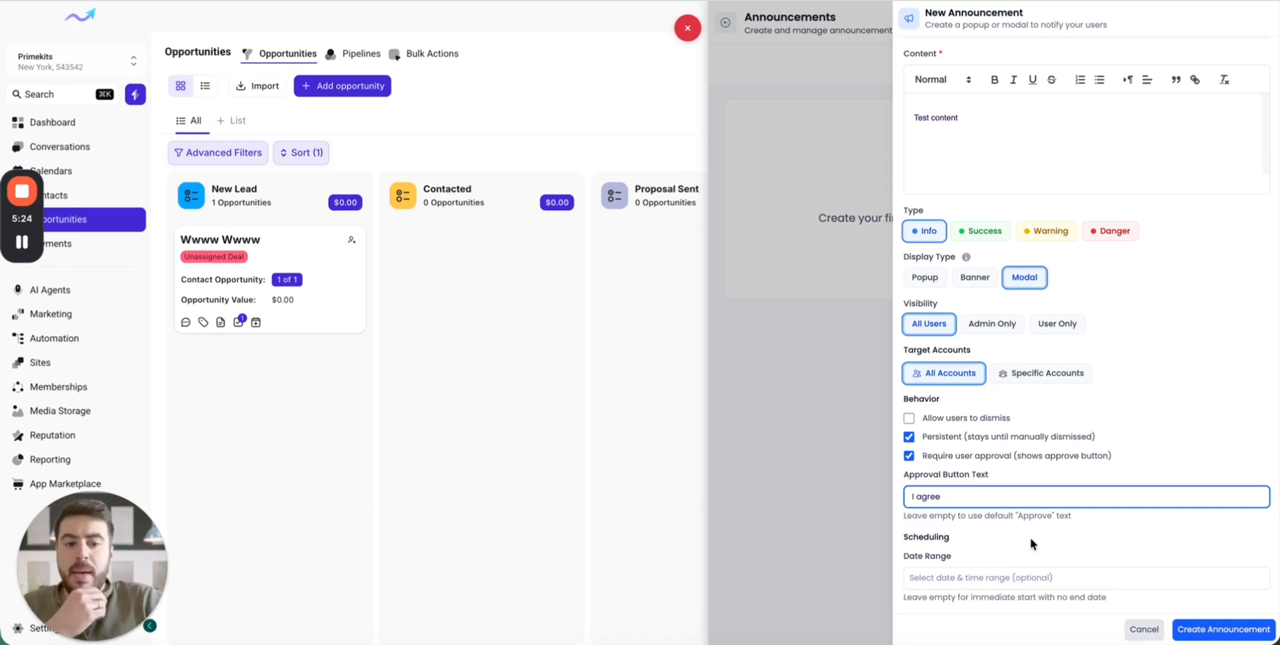
{"action": "left_click", "coordinate": [1005, 548]}
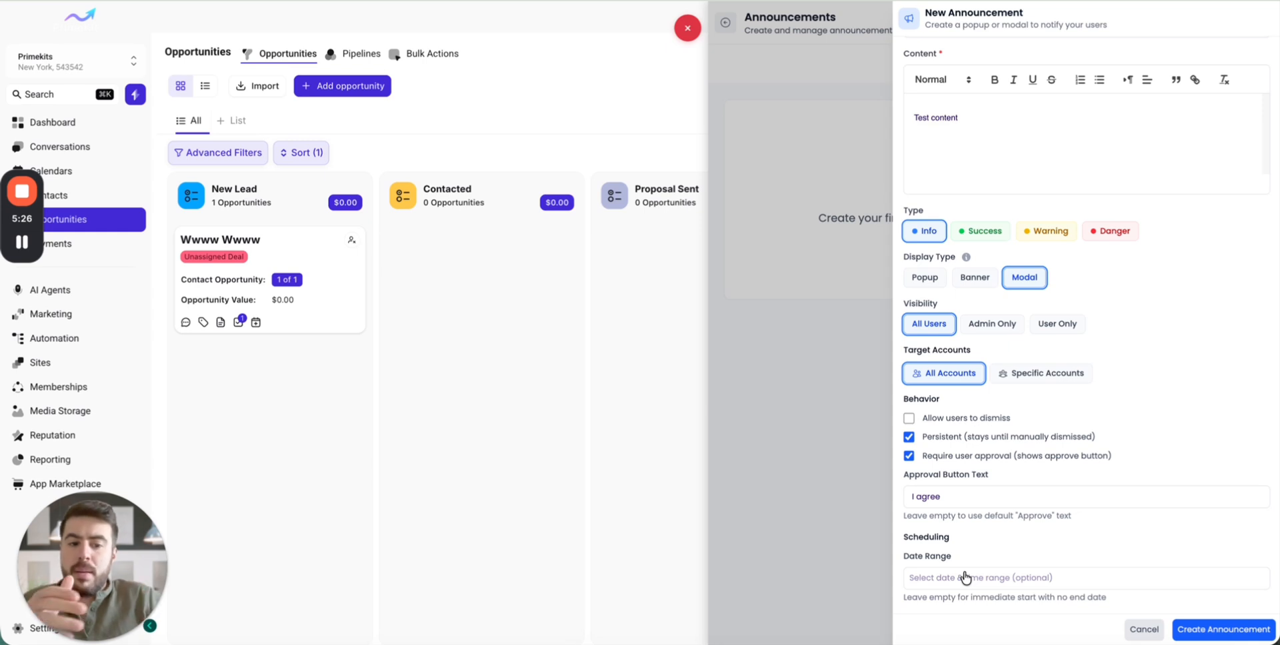
- Schedule the announcement with a date range from 20/01/2026 12:00 to 28/01/2026 12:00
{"action": "left_click", "coordinate": [965, 577]}
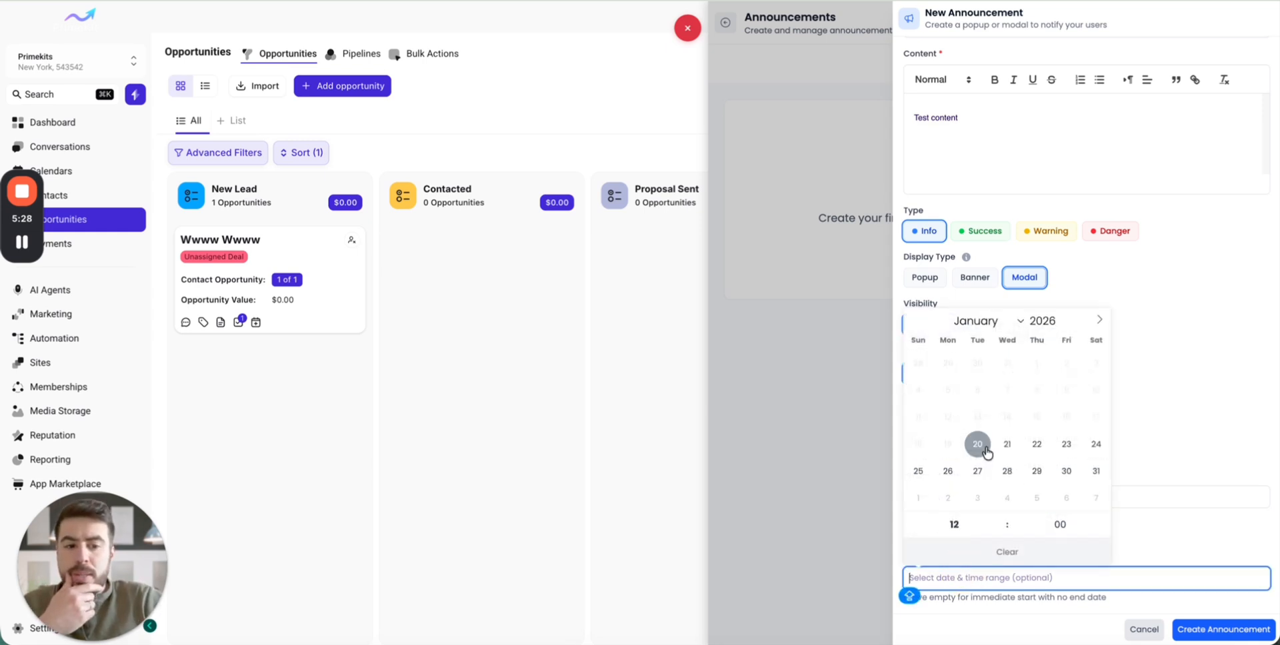
{"action": "left_click", "coordinate": [987, 452]}
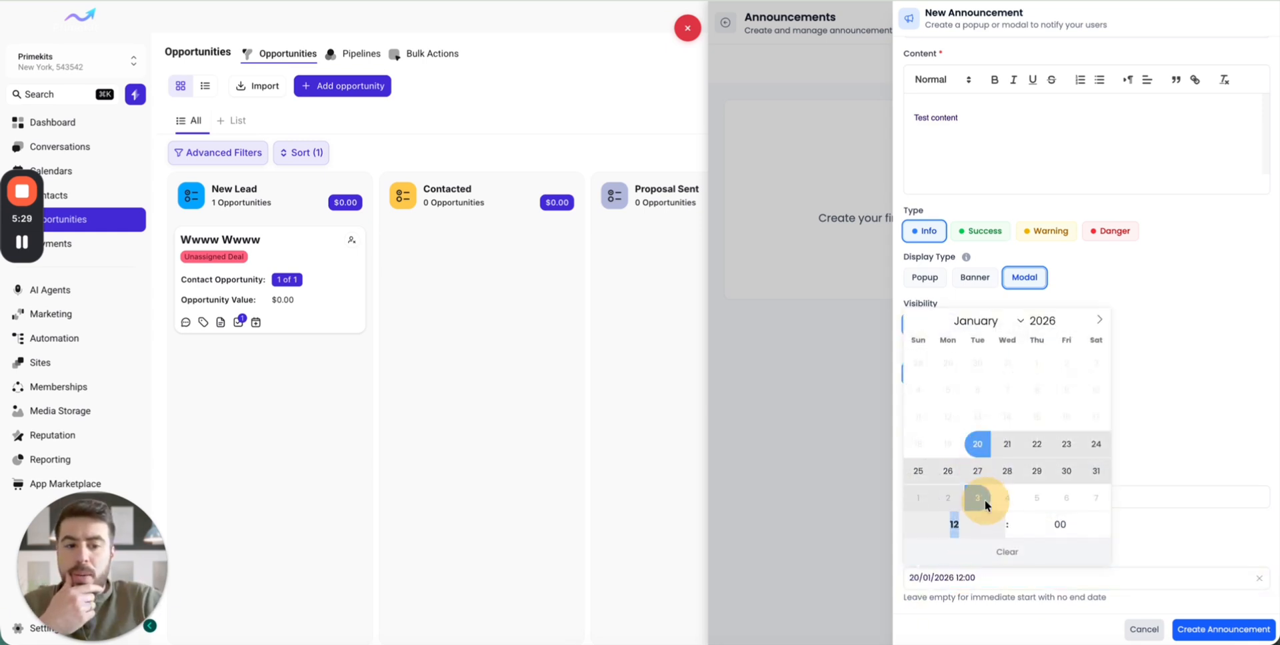
{"action": "left_click", "coordinate": [1007, 475]}
{"action": "left_click", "coordinate": [1174, 534]}
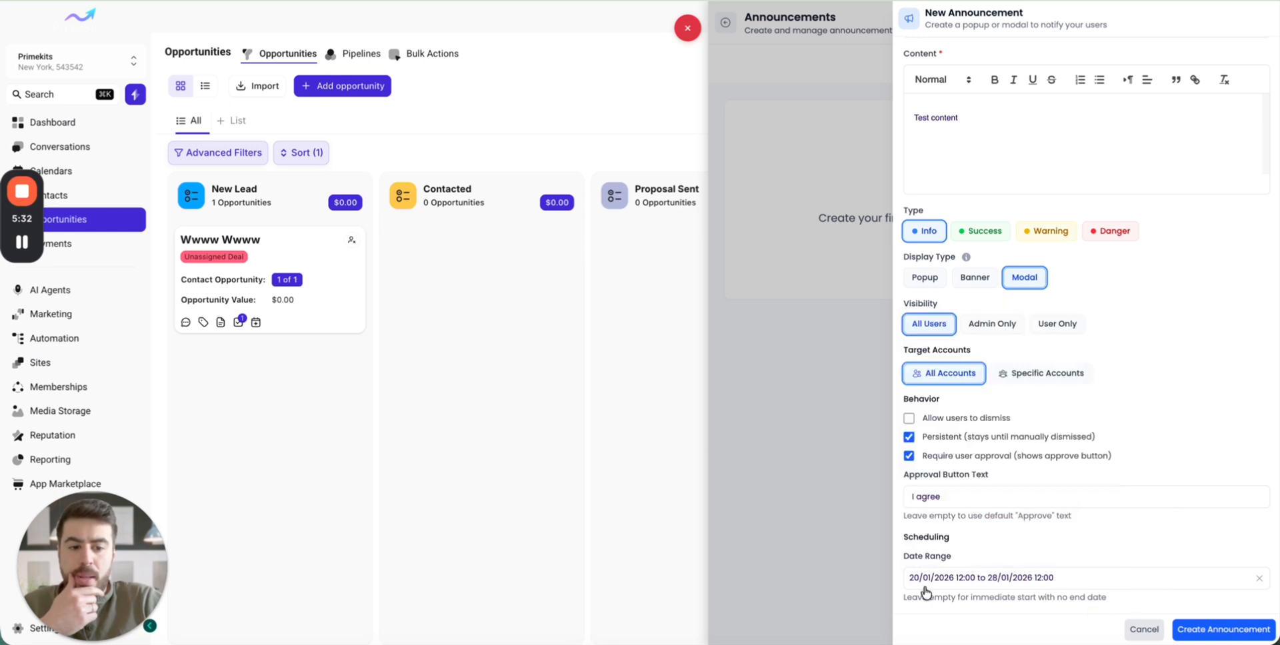
- Clear the announcement's date range so that it starts immediately with no end date
{"action": "left_click", "coordinate": [973, 580]}
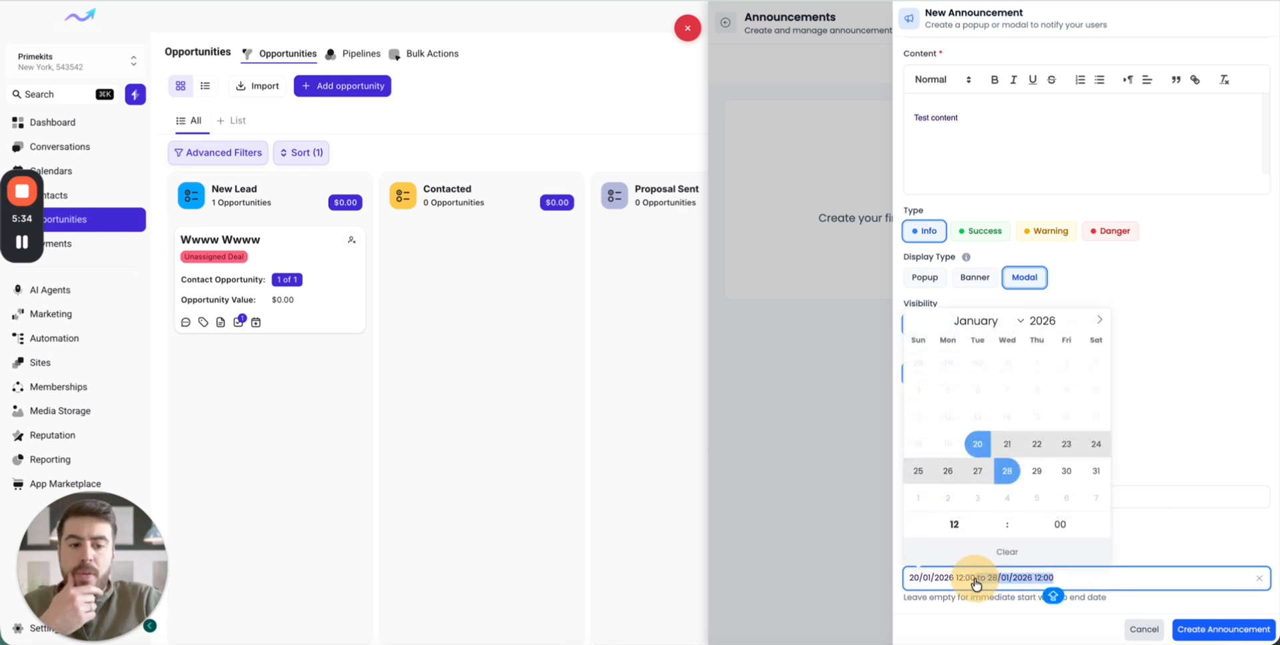
{"action": "key", "text": "ctrl+a"}
{"action": "key", "text": "BackSpace"}
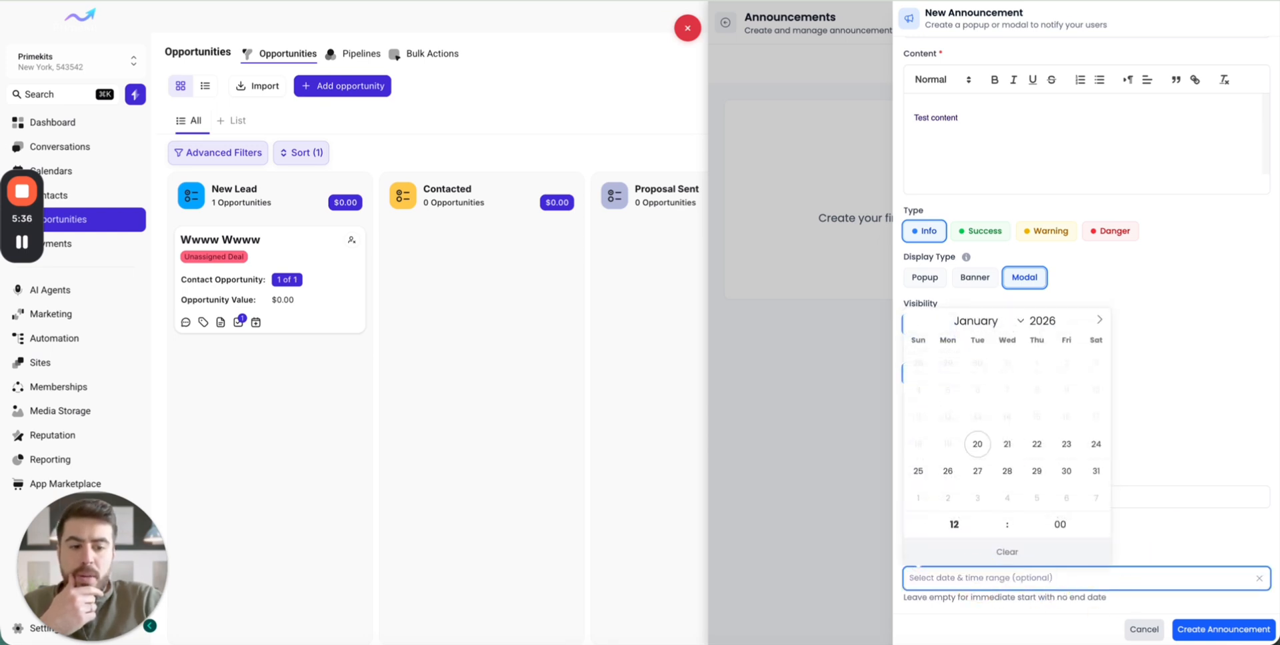
{"action": "left_click", "coordinate": [1185, 547]}
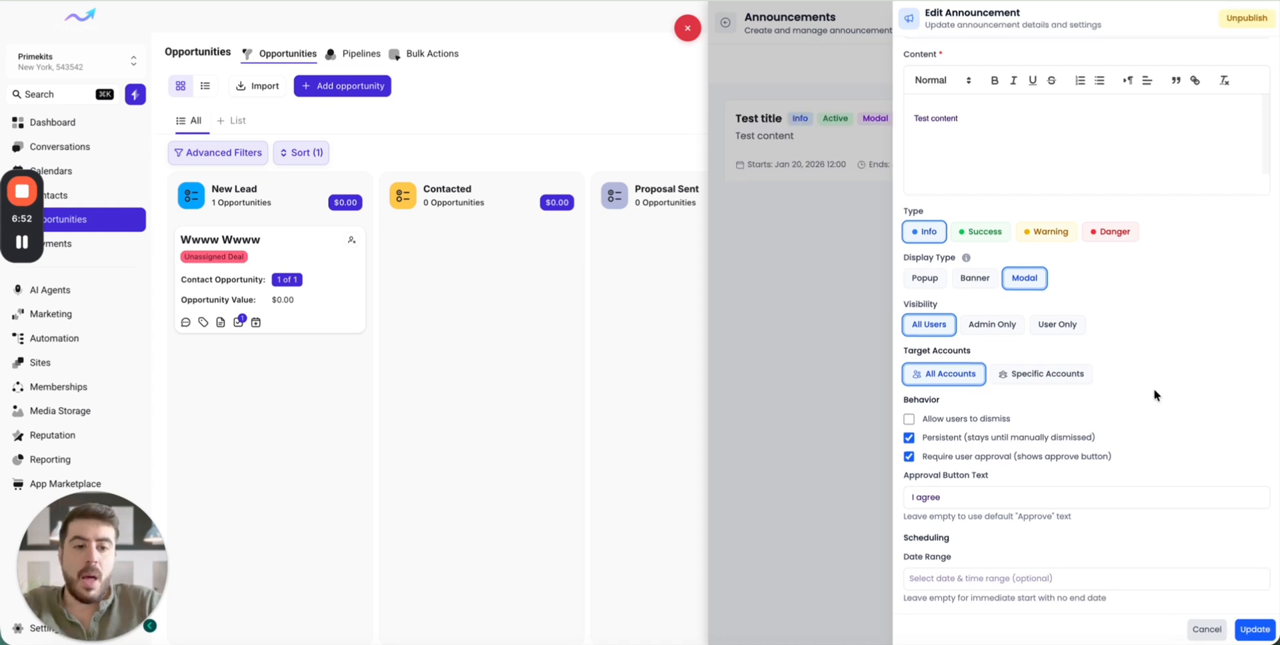
- Save the "Test title" announcement with an empty date range and close its form
{"action": "scroll", "coordinate": [1154, 390], "scroll_direction": "up", "scroll_amount": 2}
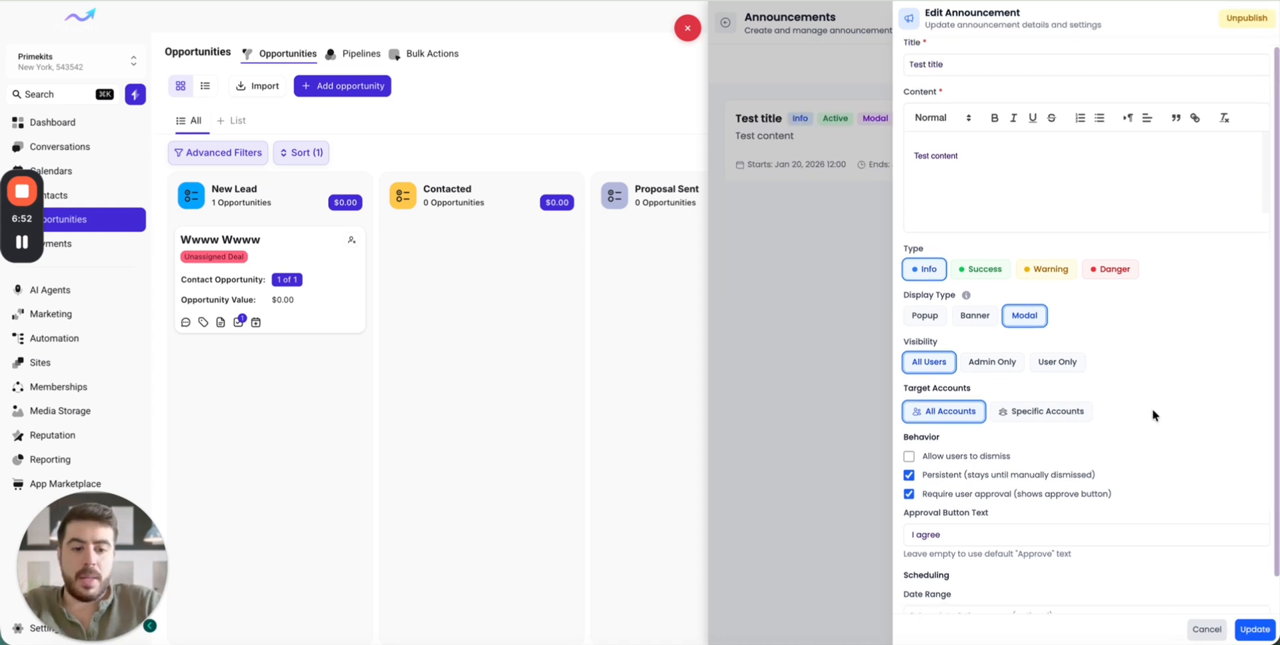
{"action": "scroll", "coordinate": [1152, 410], "scroll_direction": "down", "scroll_amount": 2}
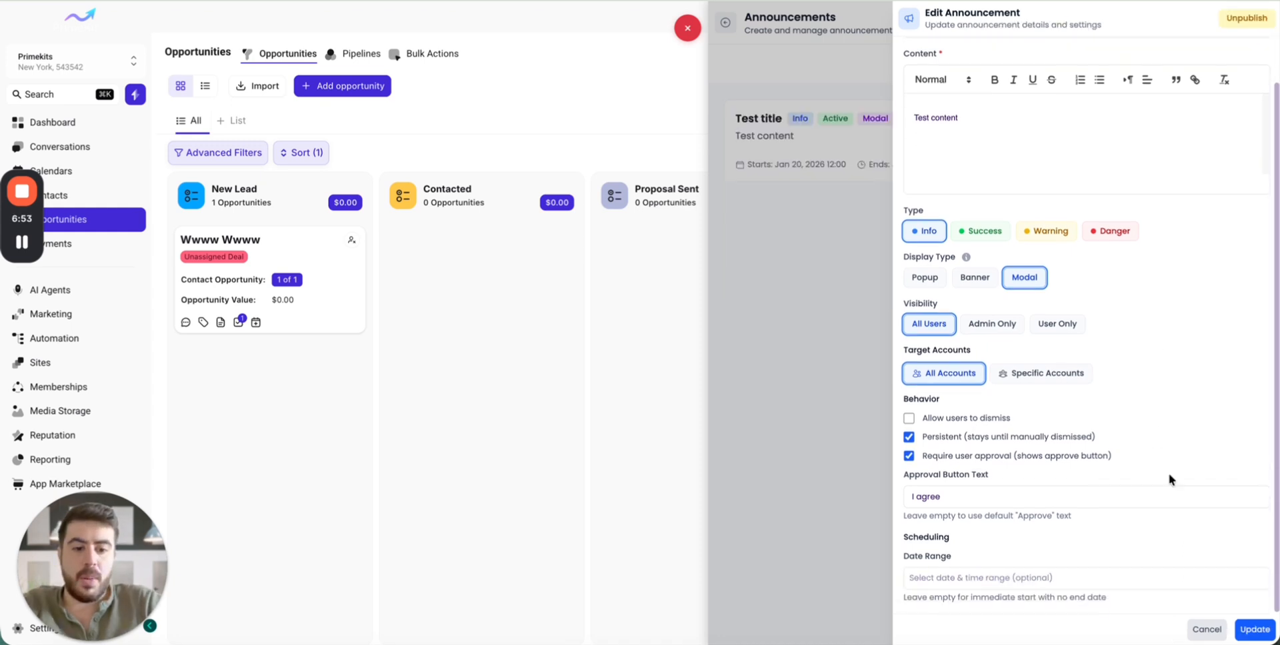
{"action": "left_click", "coordinate": [1255, 630]}
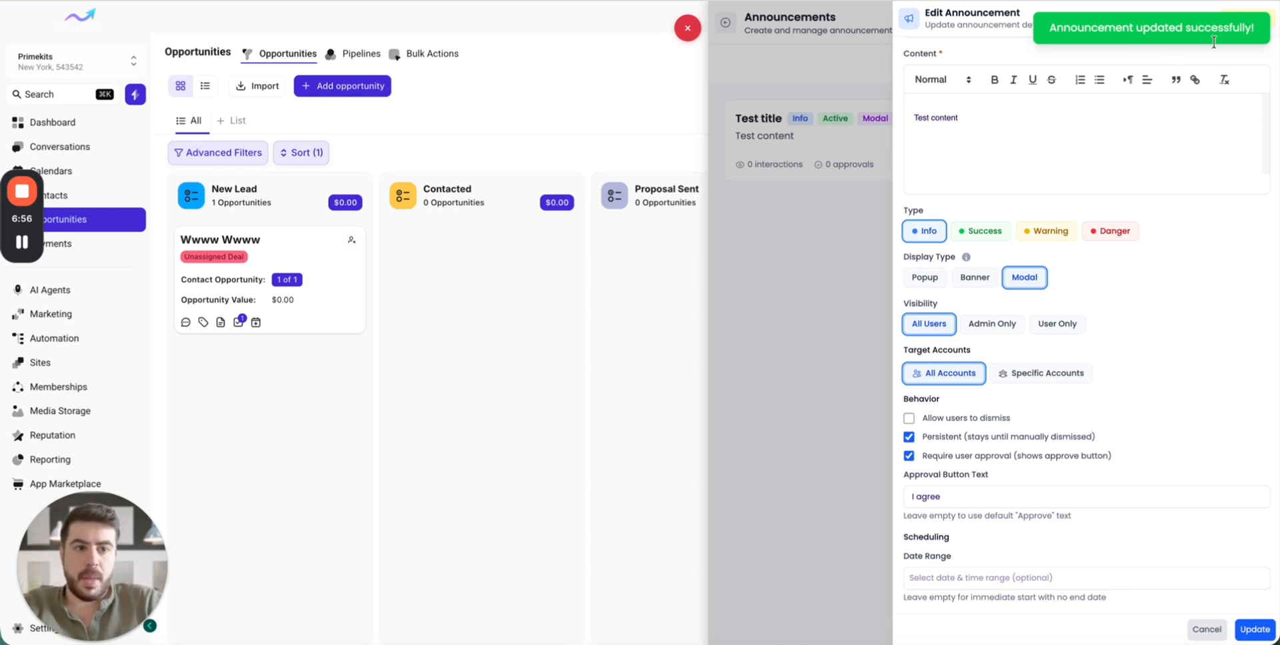
{"action": "left_click", "coordinate": [837, 77]}
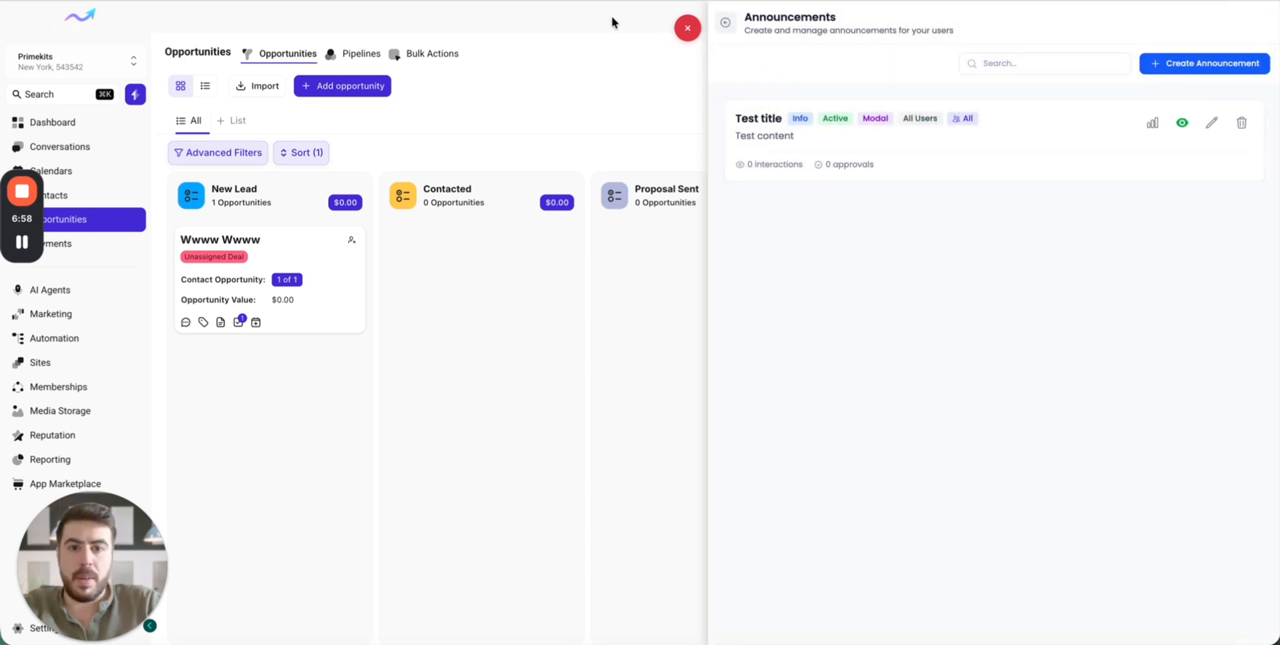
- Leave the announcements manager, then reload the page and approve the "Test title" modal with "I agree"
{"action": "left_click", "coordinate": [687, 27]}
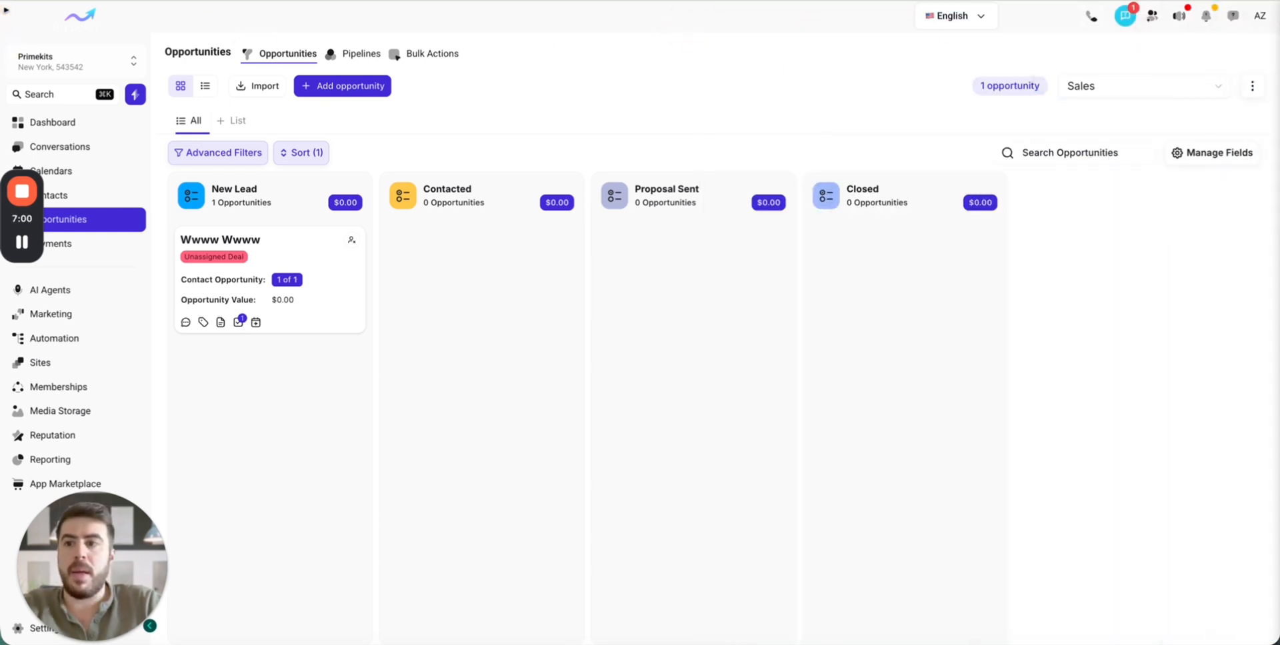
{"action": "key", "text": "super+r"}
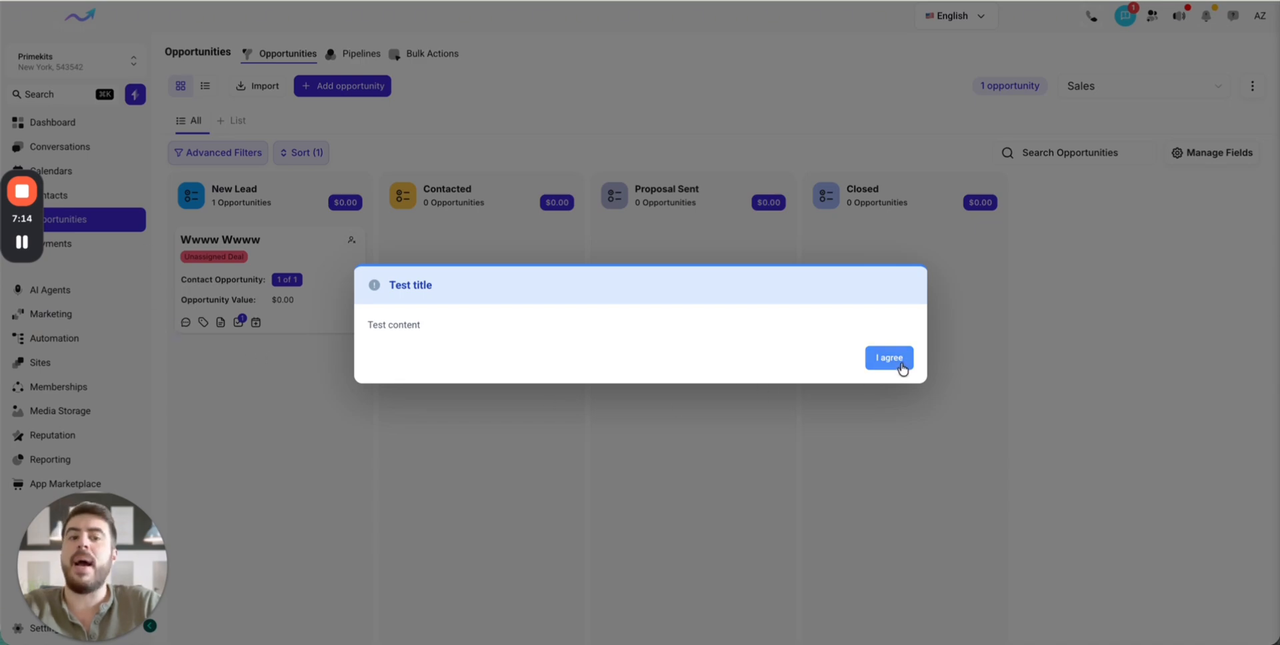
{"action": "left_click", "coordinate": [900, 361]}
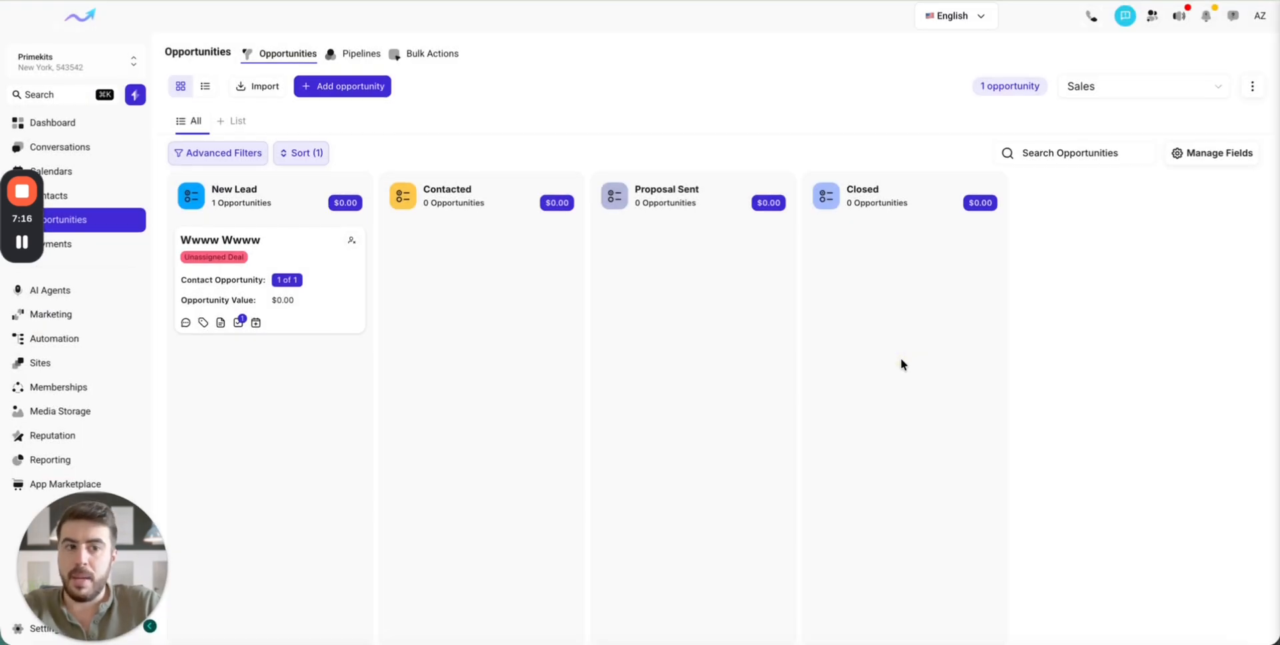
- Review the user interactions of the "Test title" announcement in the PrimeKit announcements manager, filtering by Dismissed, Approved and All
{"action": "left_click", "coordinate": [1260, 17]}
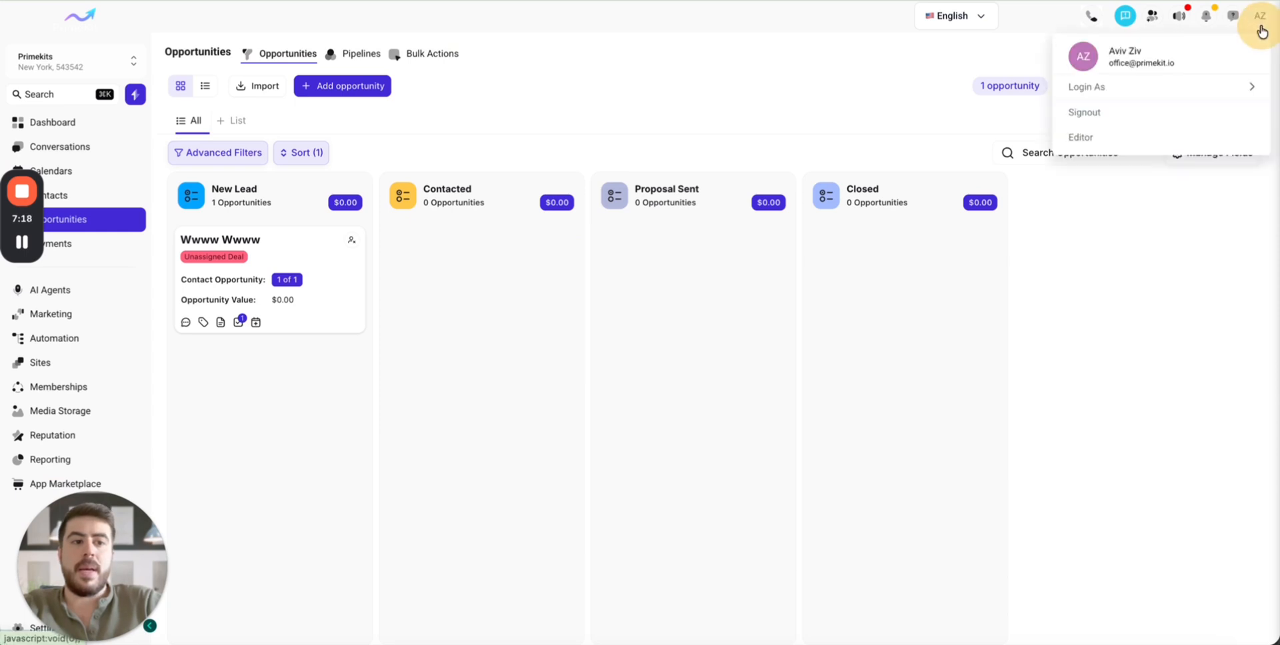
{"action": "left_click", "coordinate": [1117, 142]}
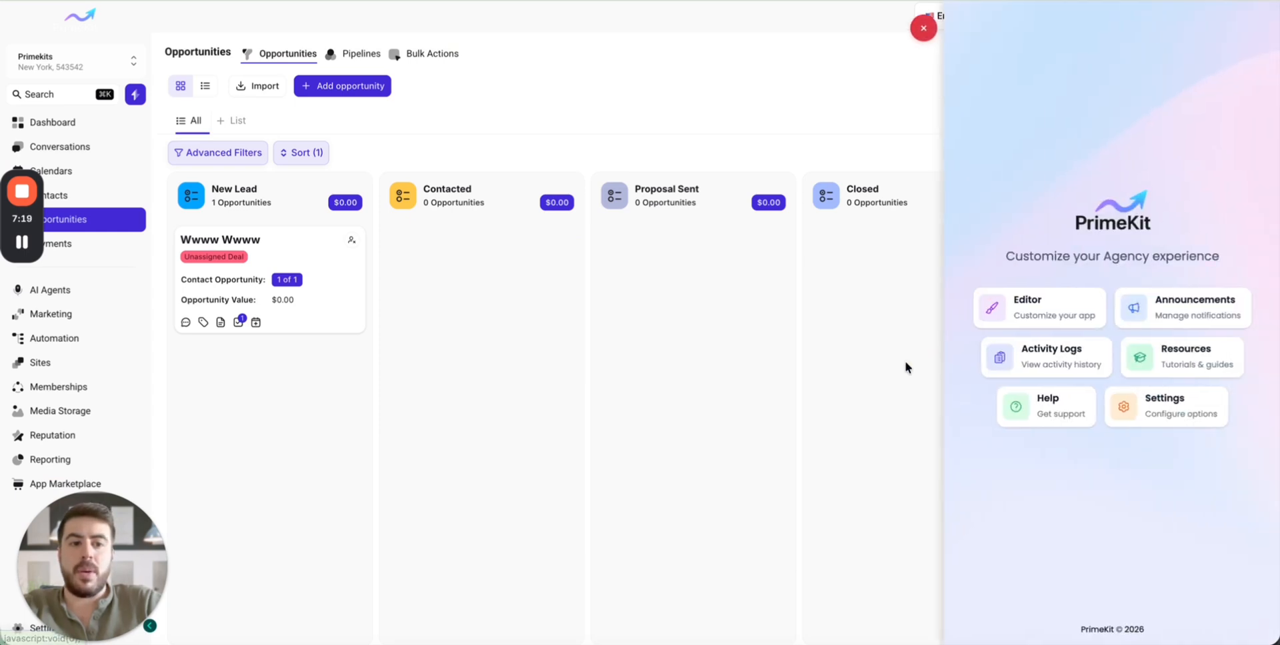
{"action": "left_click", "coordinate": [1136, 308]}
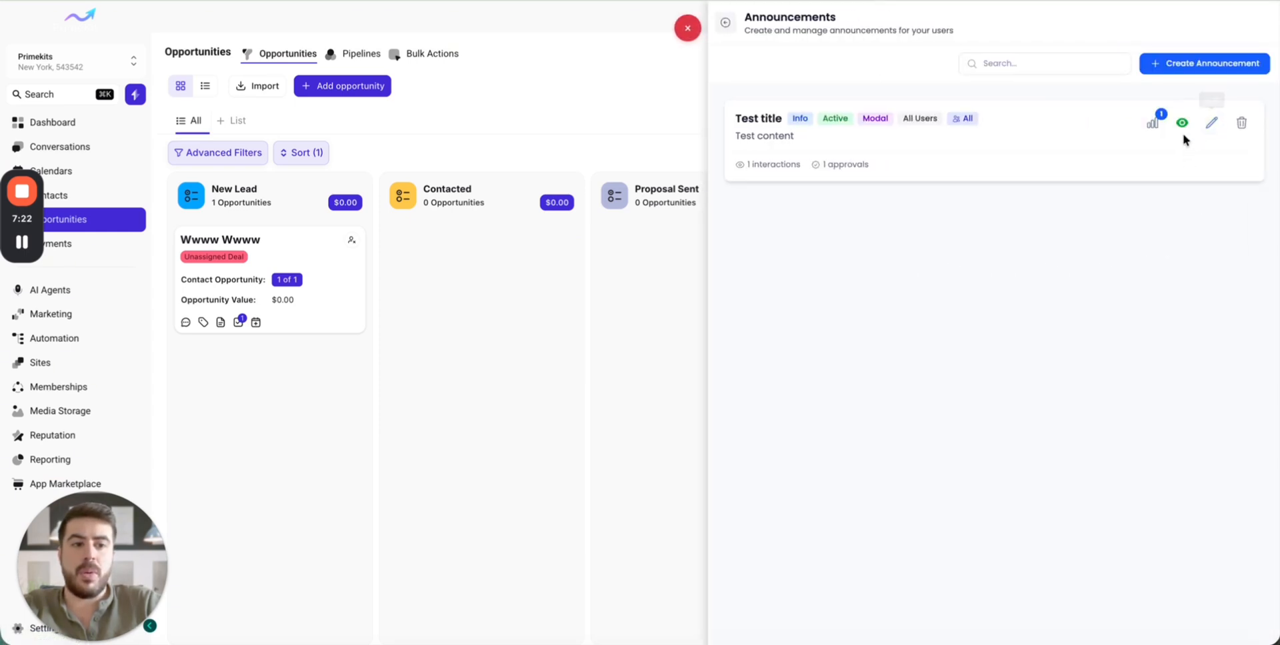
{"action": "left_click", "coordinate": [1148, 136]}
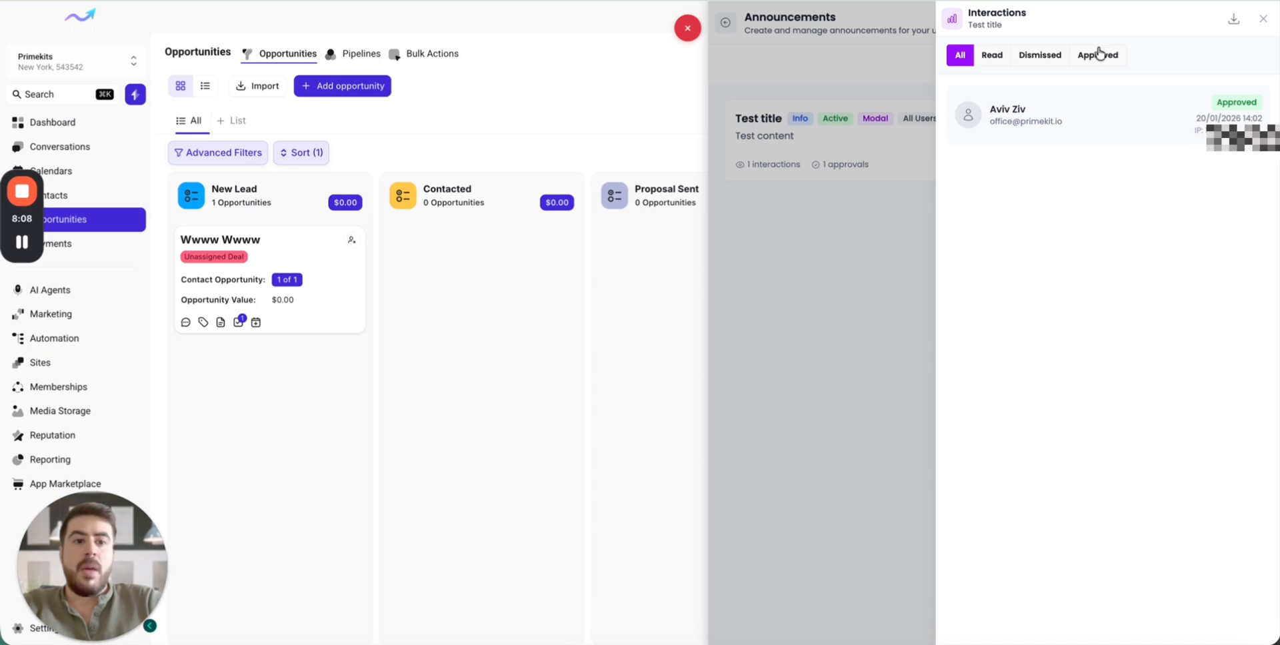
{"action": "left_click", "coordinate": [1039, 56]}
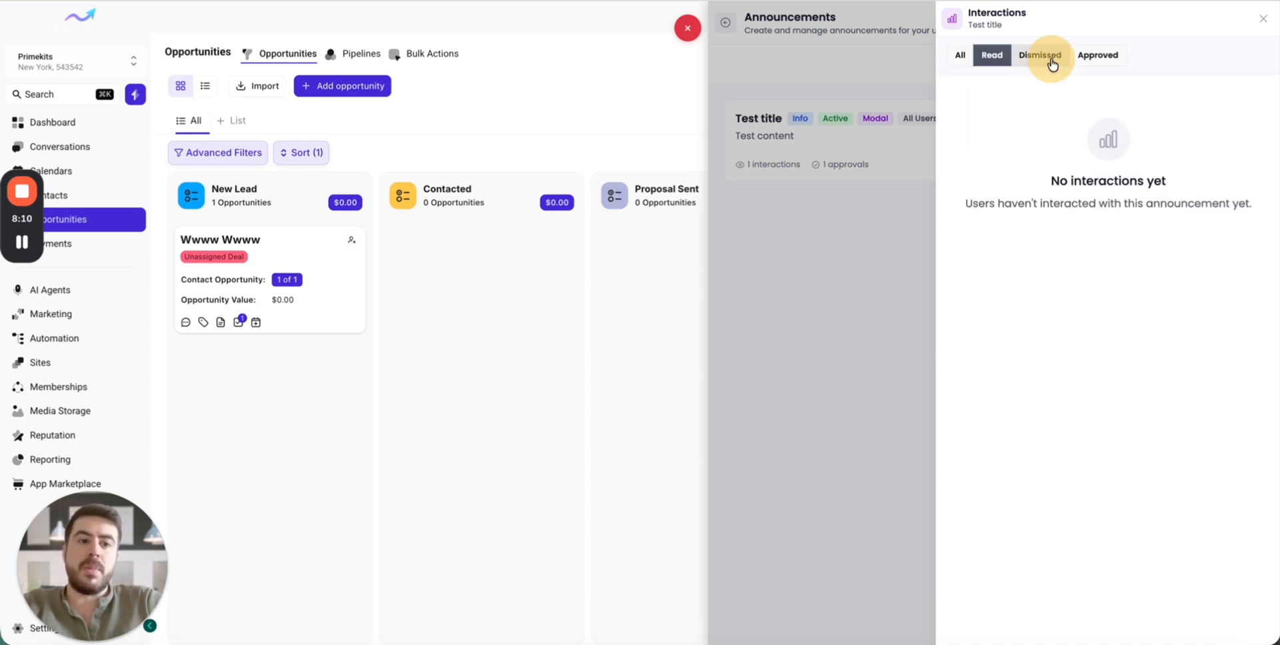
{"action": "left_click", "coordinate": [1094, 56]}
{"action": "left_click", "coordinate": [960, 59]}
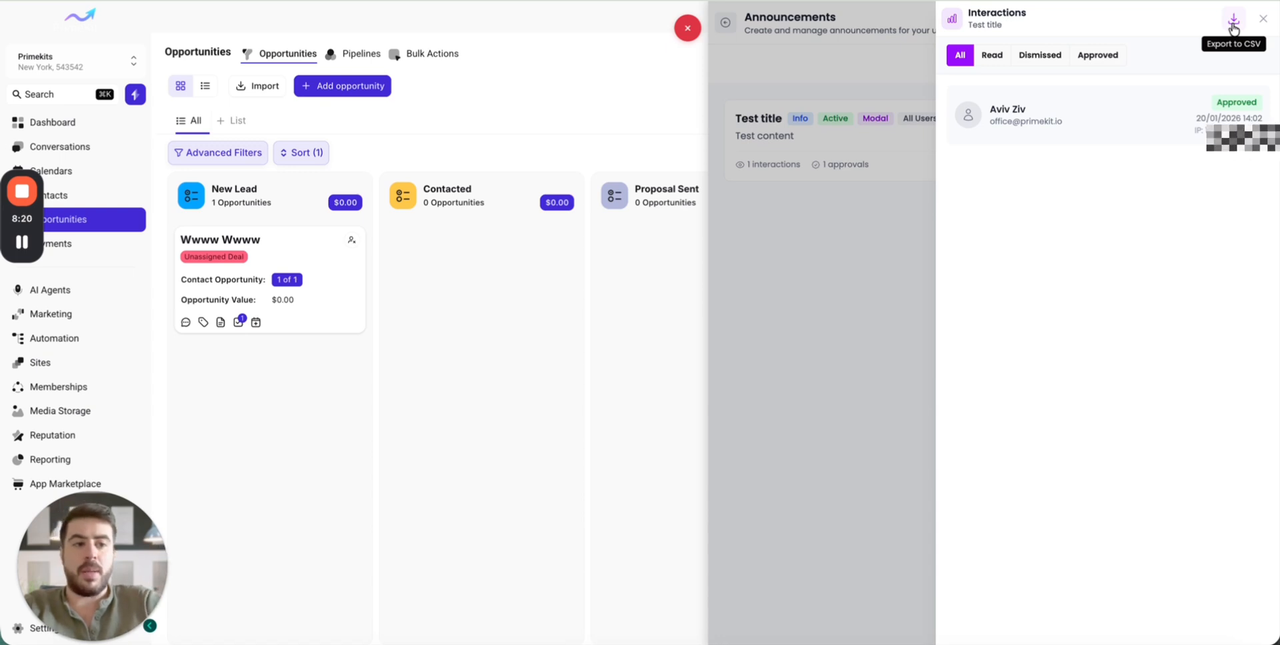
- Close the announcements manager and look at the user-side list of announcements
{"action": "left_click", "coordinate": [1263, 19]}
{"action": "left_click", "coordinate": [673, 27]}
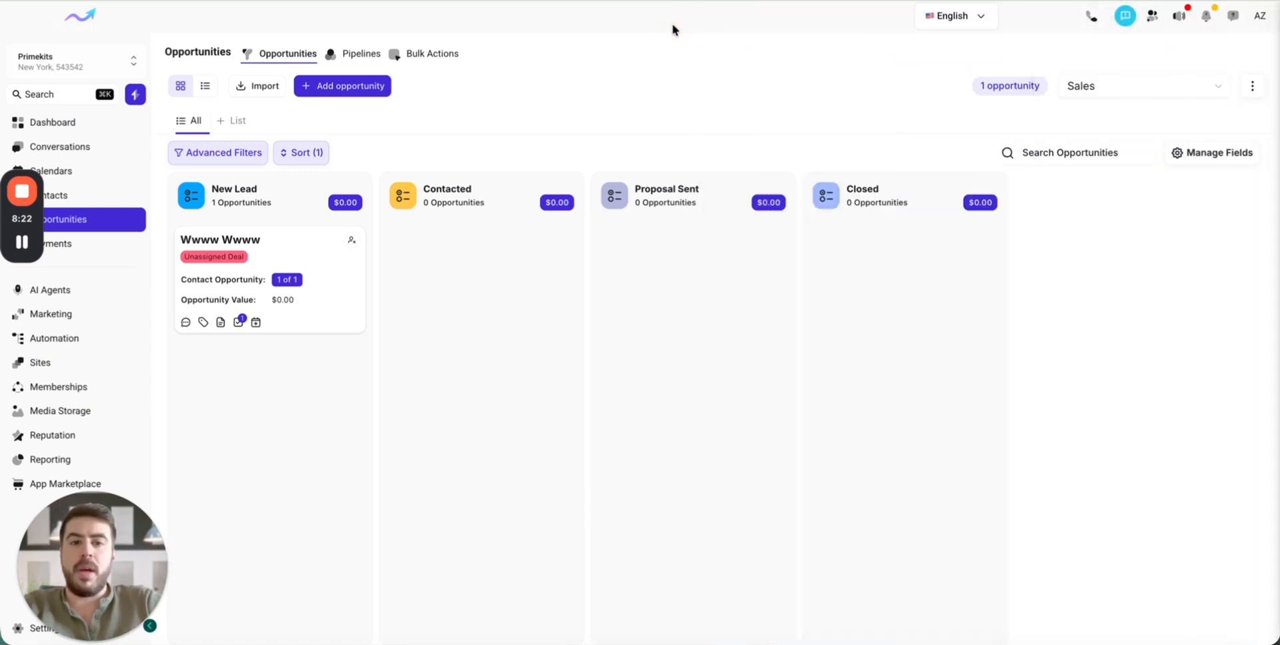
{"action": "left_click", "coordinate": [1127, 18]}
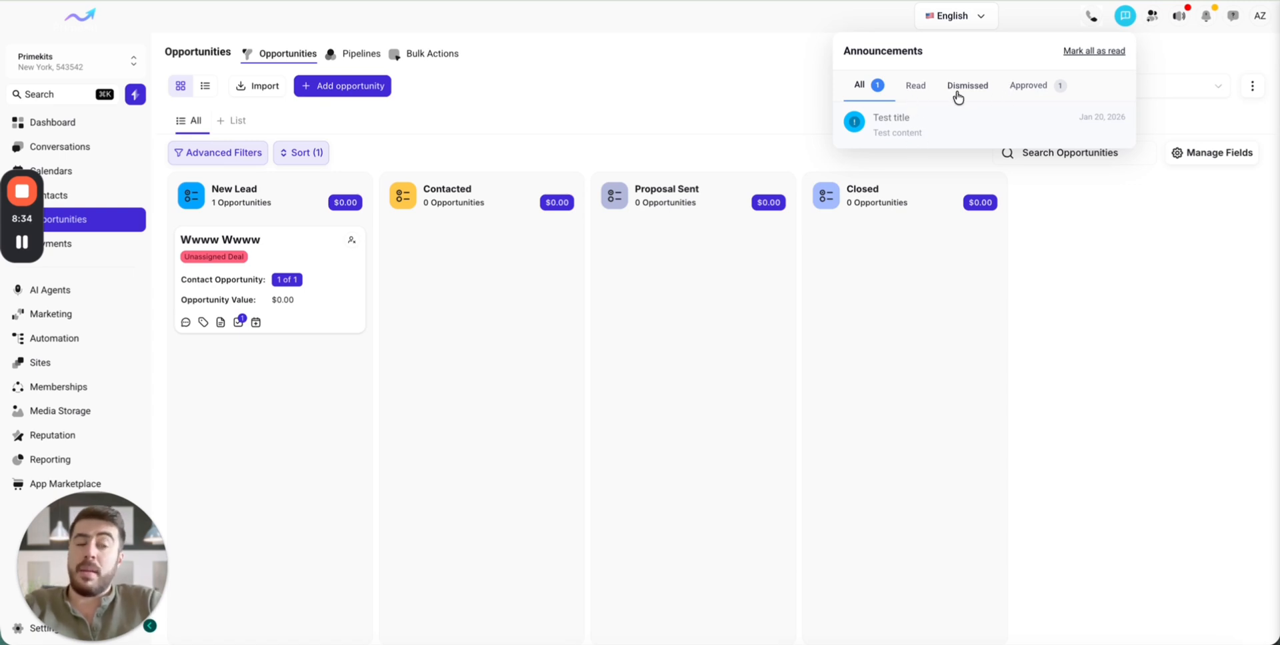
{"action": "left_click", "coordinate": [750, 90]}
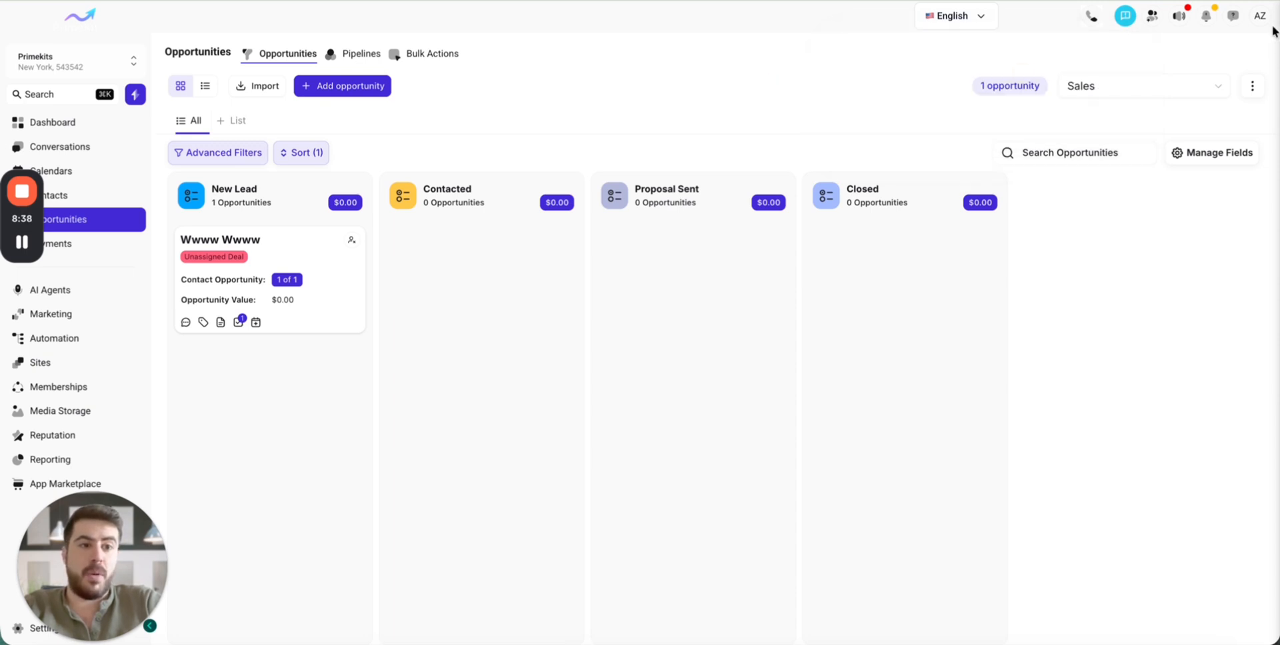
- Return to the announcements manager and open the delete confirmation for "Test title", cancelling the deletion
{"action": "left_click", "coordinate": [1260, 15]}
{"action": "left_click", "coordinate": [1137, 142]}
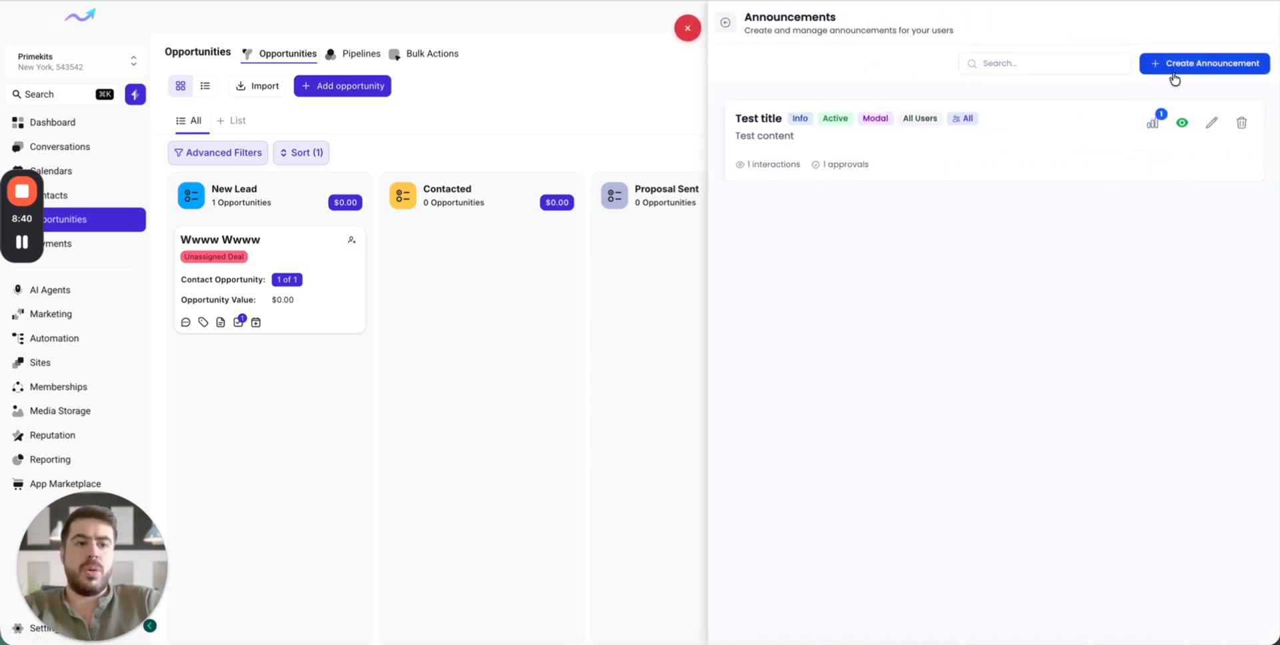
{"action": "left_click", "coordinate": [1241, 123]}
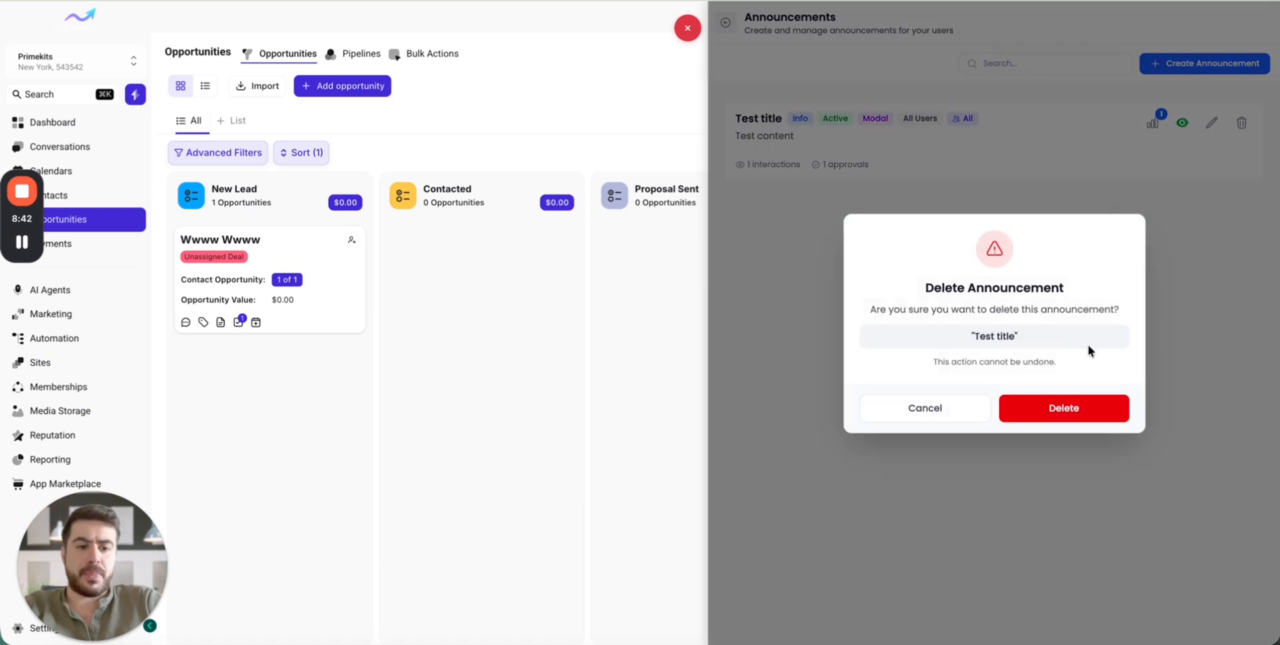
{"action": "left_click", "coordinate": [945, 409]}
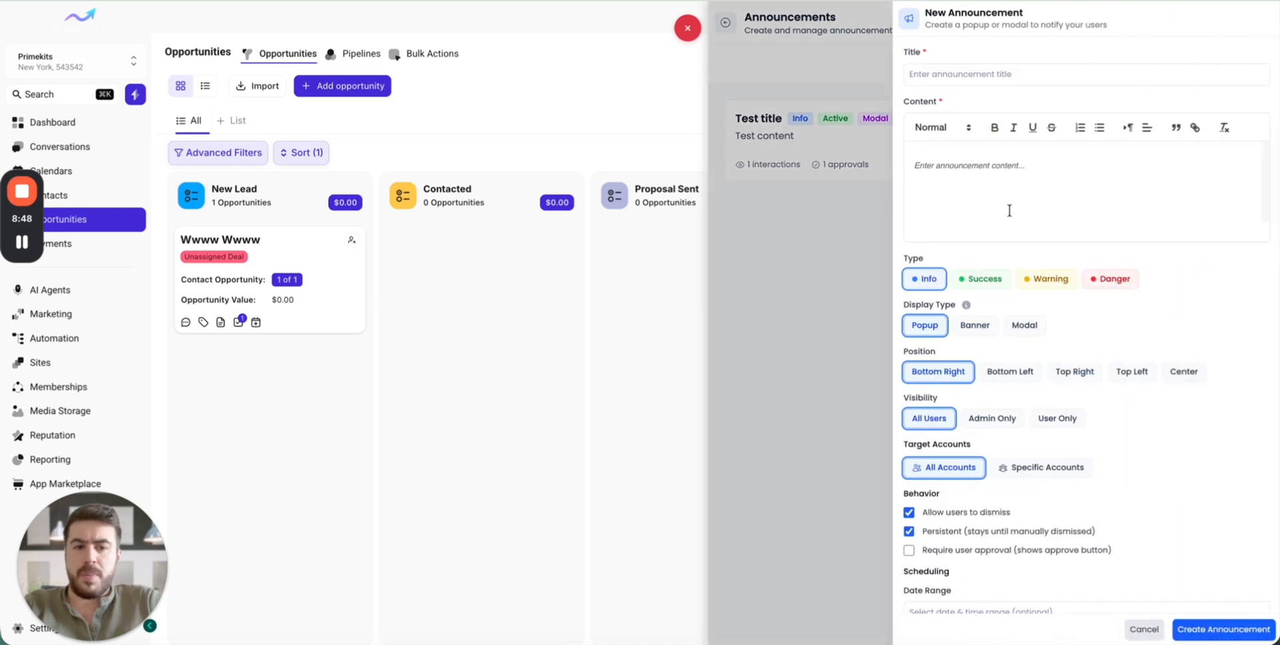
- Start a new announcement with the title "bgfdbgfdbd" and the content "gbfdbgfdbgfd"
{"action": "left_click", "coordinate": [982, 74]}
{"action": "type", "text": "bgfdbgfdbd"}
{"action": "left_click", "coordinate": [982, 167]}
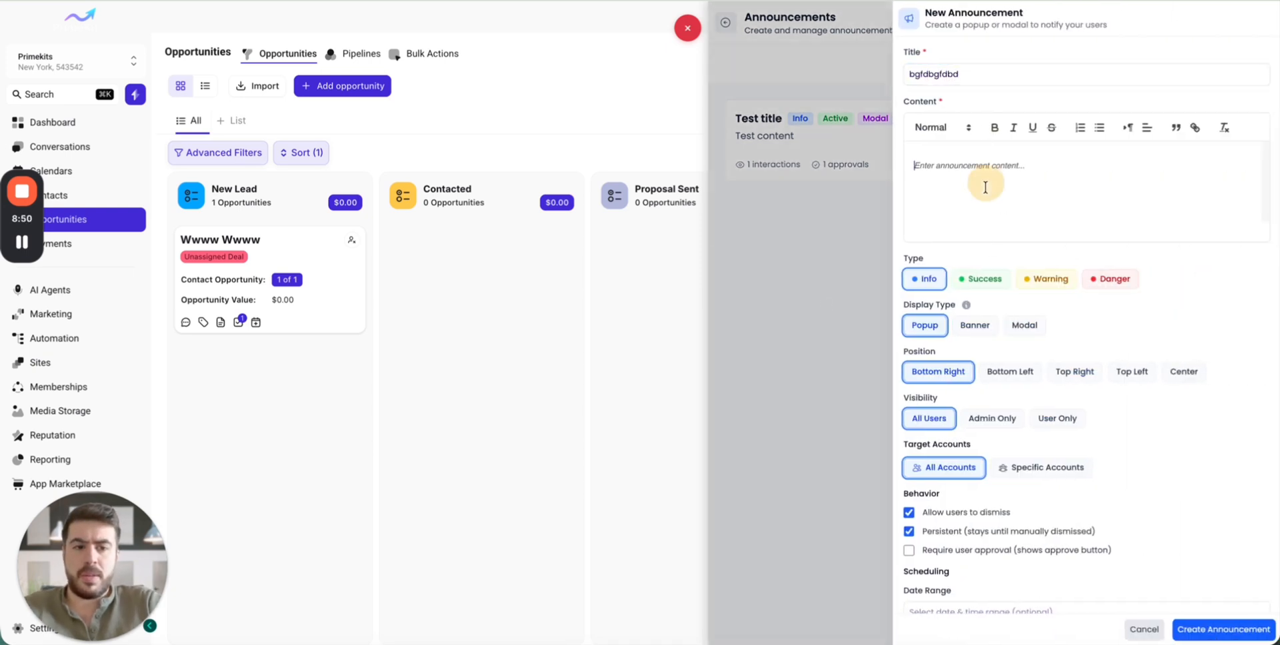
{"action": "type", "text": "gbfdbgfdbgfd"}
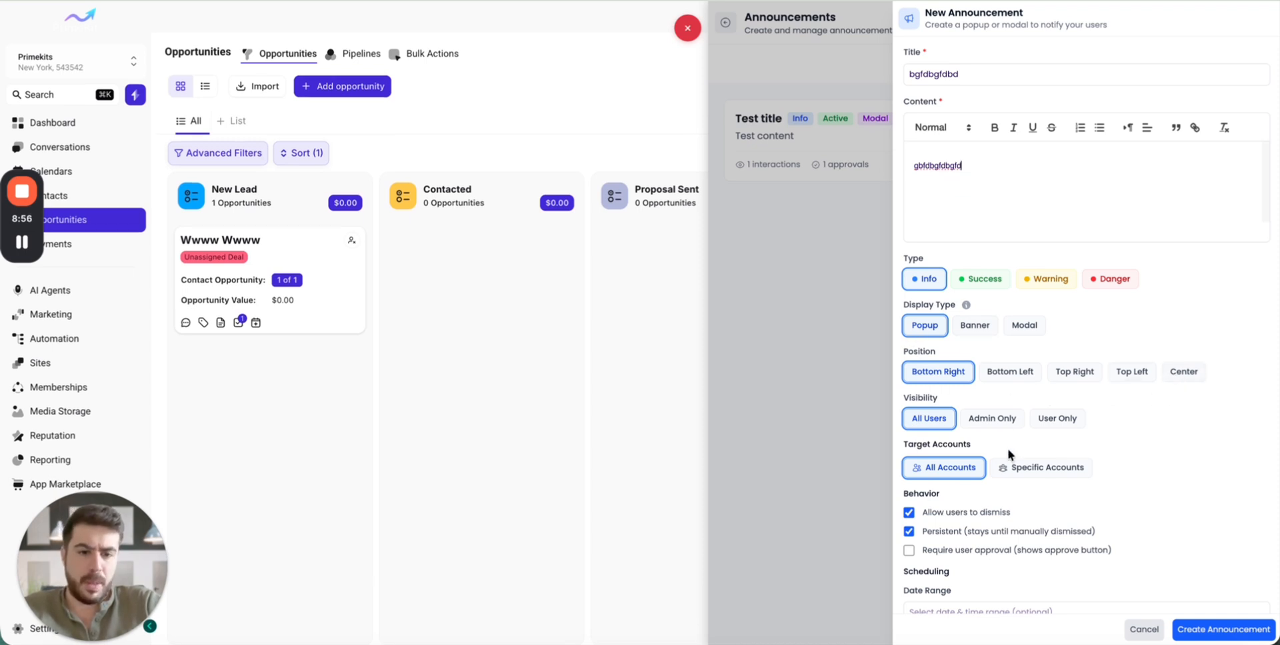
- Set the new popup announcement's type to Success, then create it and save the update
{"action": "scroll", "coordinate": [1090, 508], "scroll_direction": "down", "scroll_amount": 1}
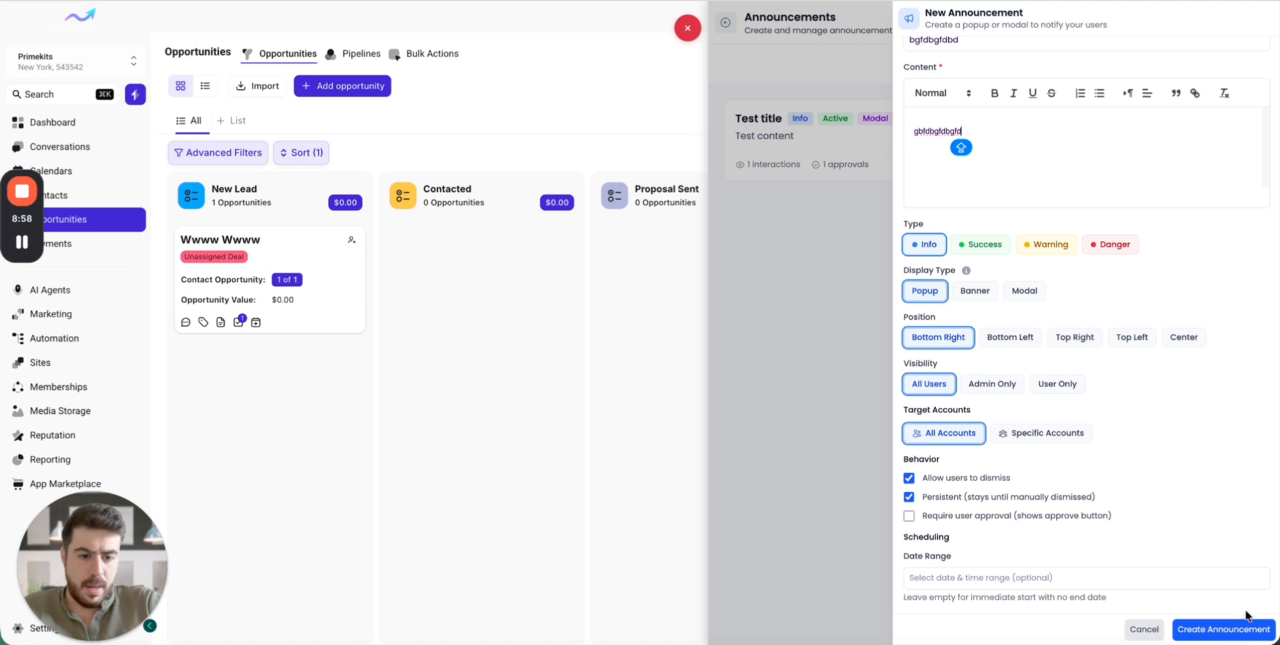
{"action": "left_click", "coordinate": [976, 247]}
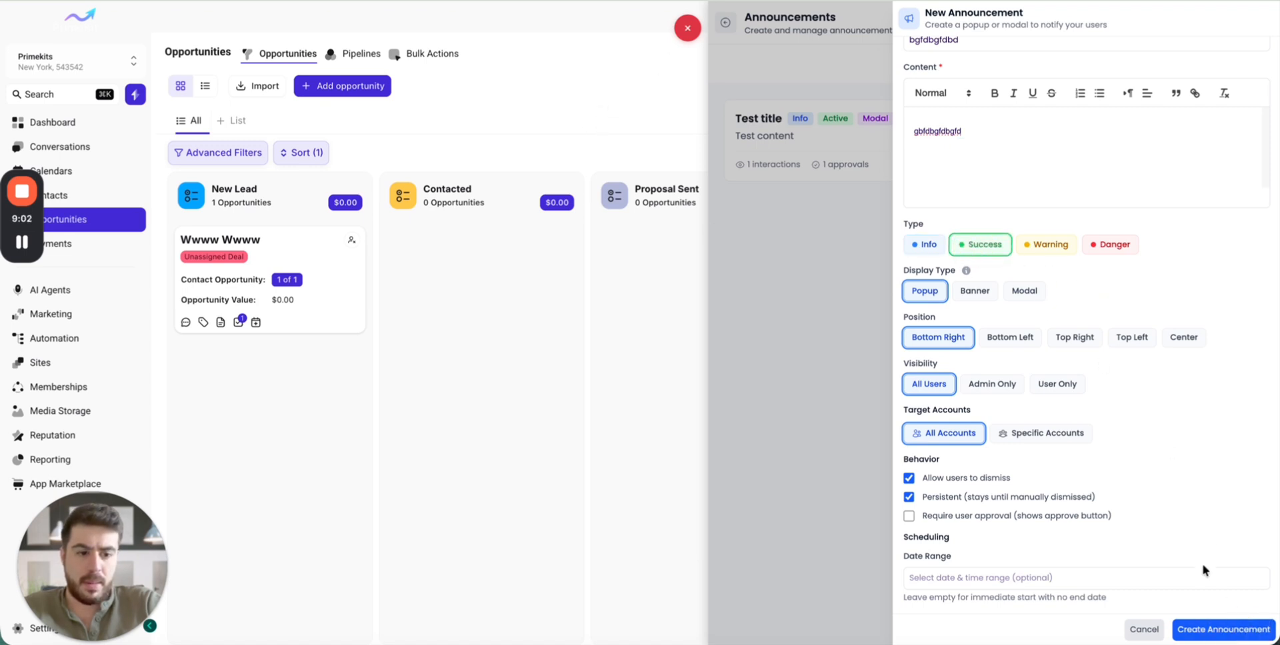
{"action": "left_click", "coordinate": [1230, 630]}
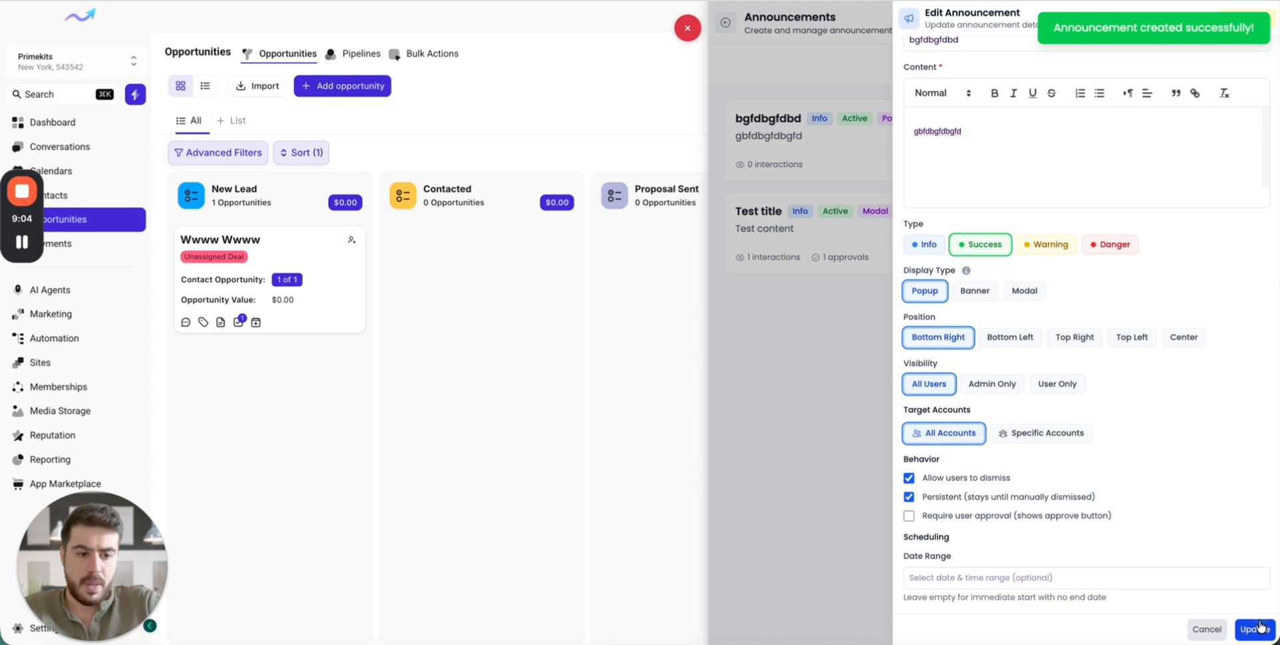
{"action": "left_click", "coordinate": [1260, 628]}
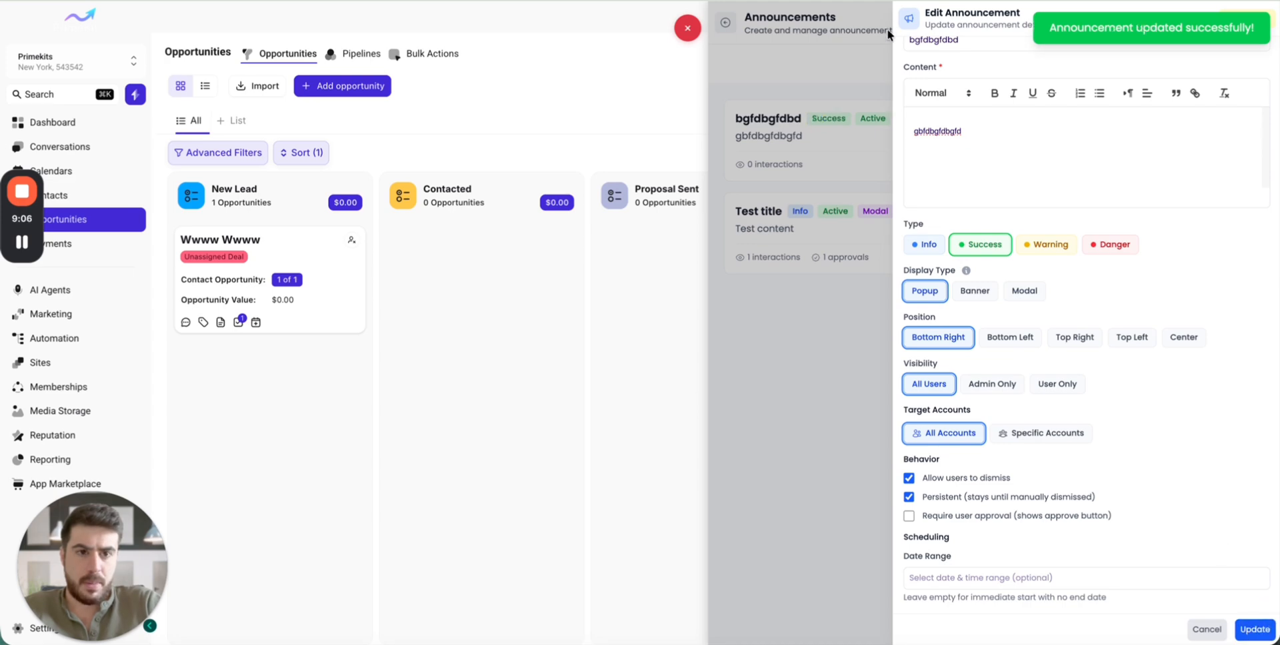
- Close the announcement editing panels, then reload the page and dismiss the "bgfdbgfdbd" popup
{"action": "left_click", "coordinate": [852, 64]}
{"action": "left_click", "coordinate": [688, 28]}
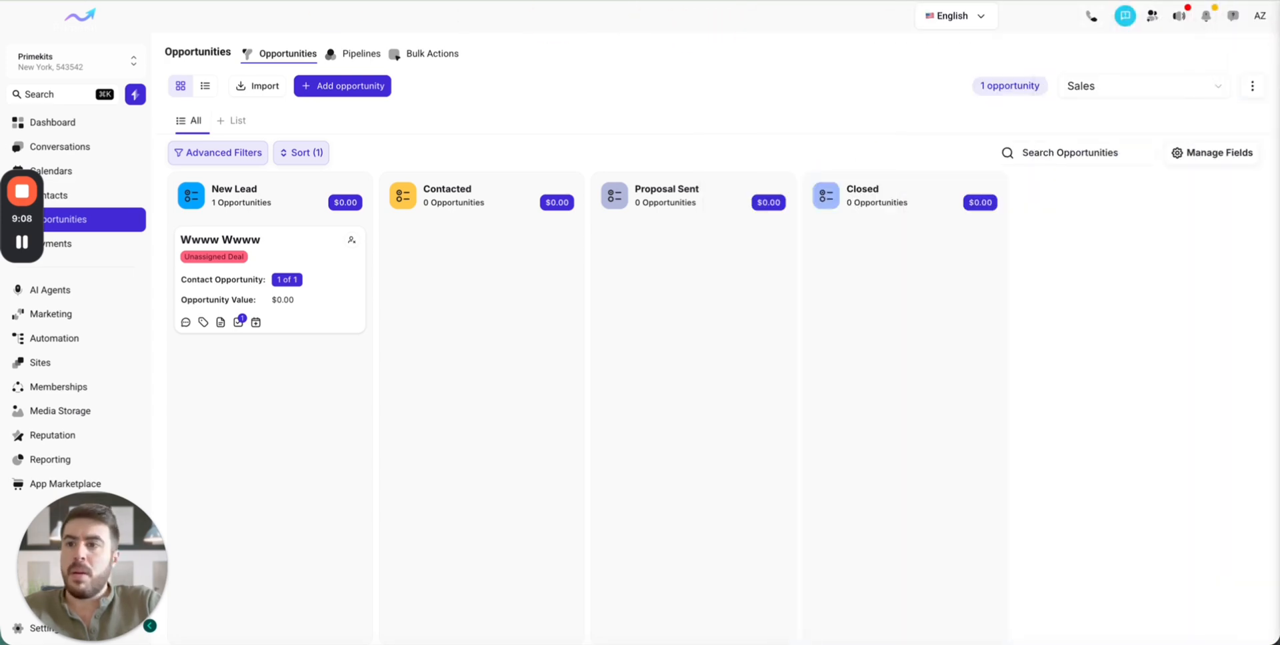
{"action": "key", "text": "super+r"}
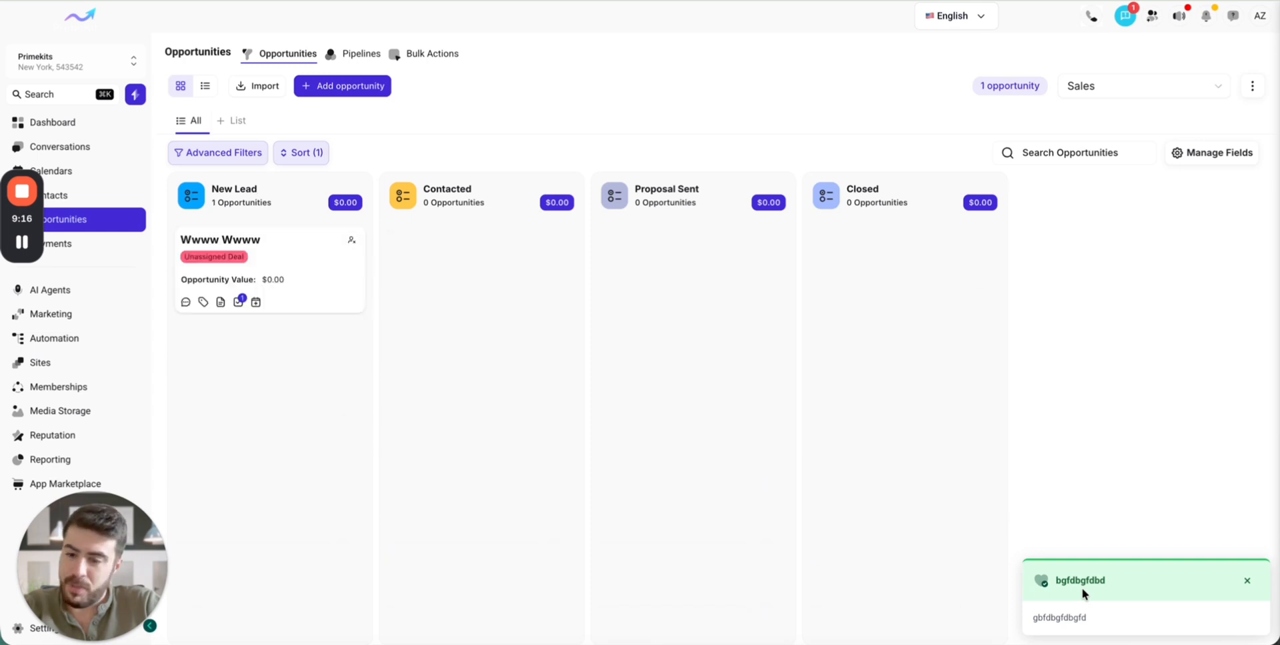
{"action": "left_click", "coordinate": [1248, 575]}
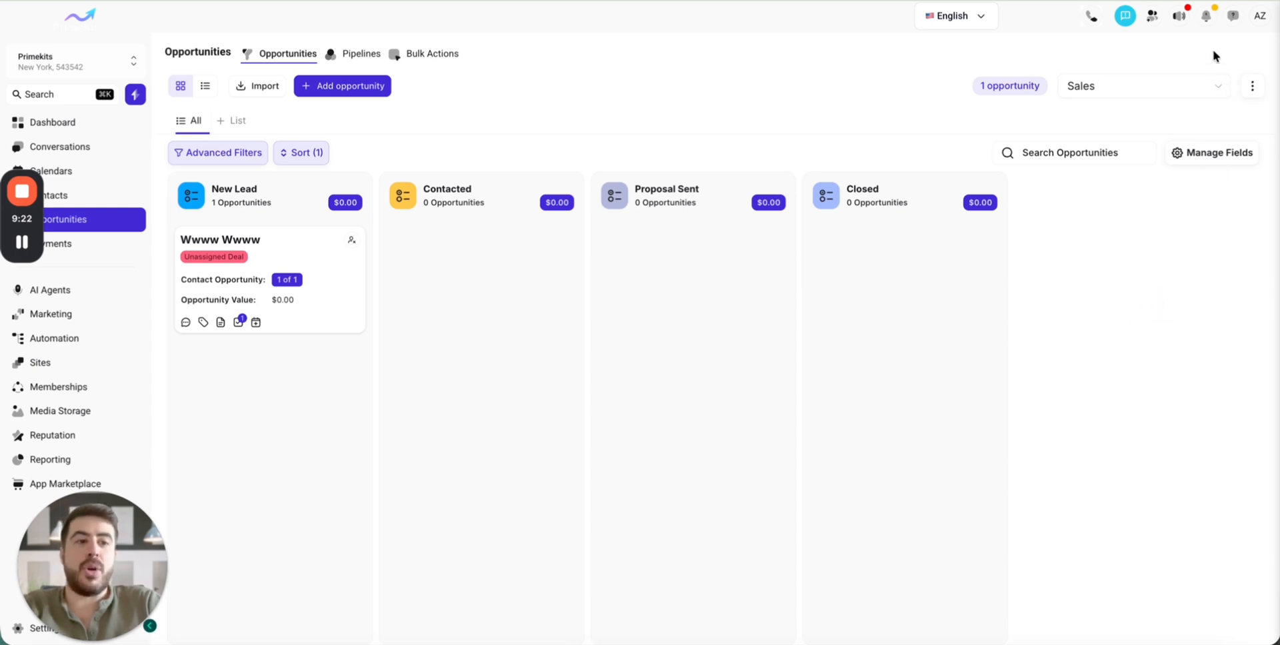
- Open the announcements manager and start a new announcement with the Banner display type and the Danger type
{"action": "left_click", "coordinate": [1256, 18]}
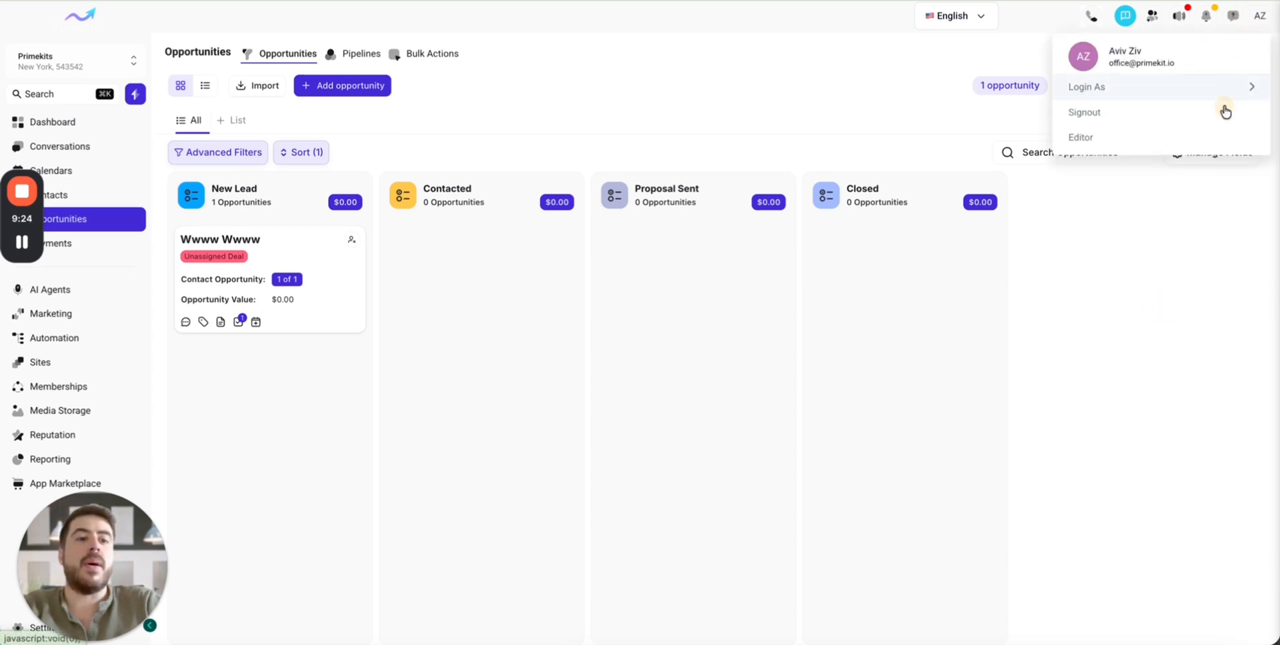
{"action": "left_click", "coordinate": [1160, 139]}
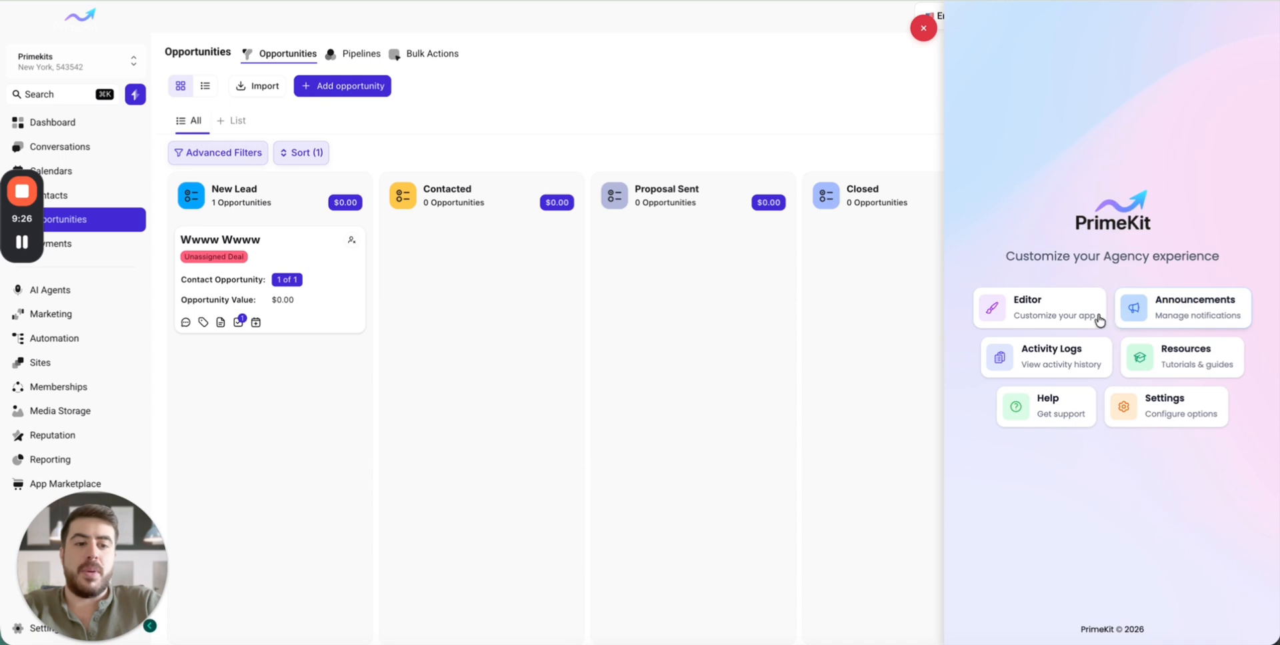
{"action": "left_click", "coordinate": [1137, 309]}
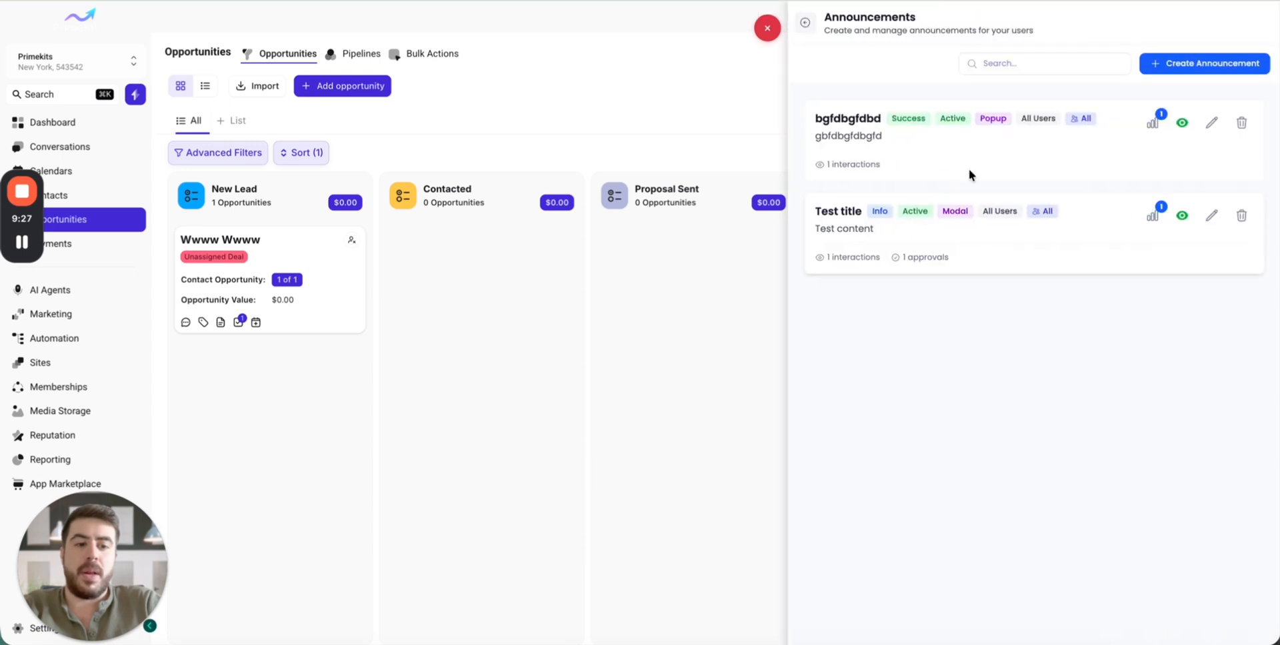
{"action": "left_click", "coordinate": [1200, 64]}
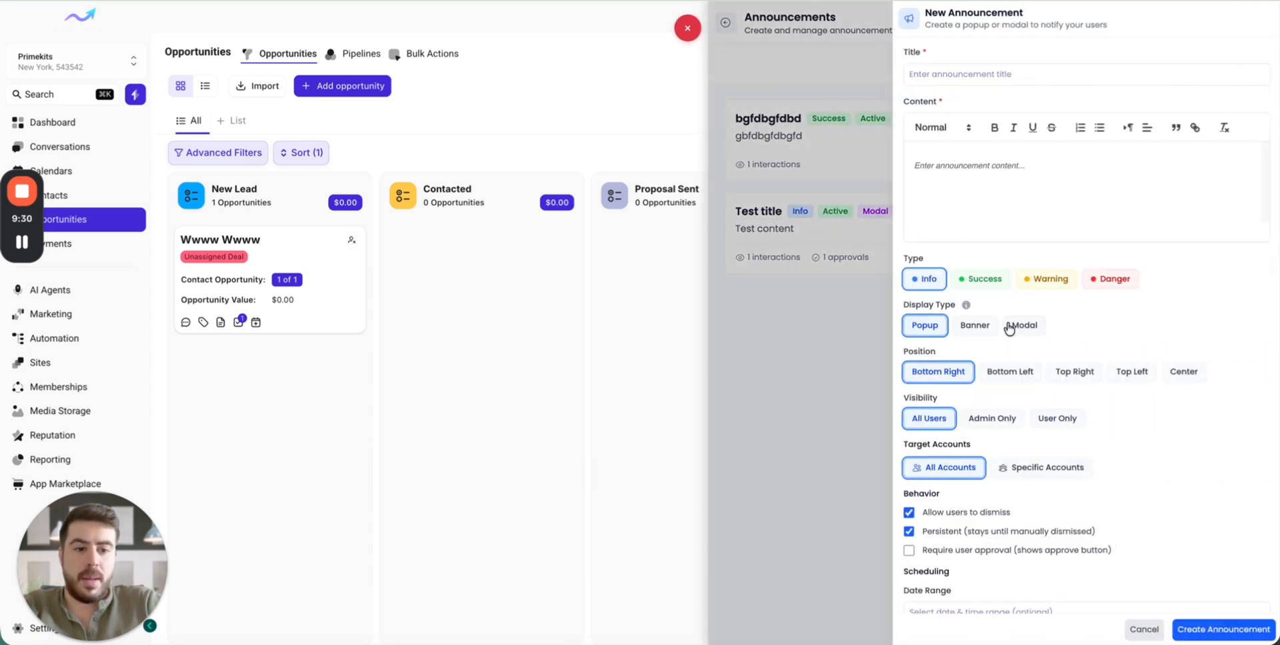
{"action": "left_click", "coordinate": [978, 326]}
{"action": "left_click", "coordinate": [1116, 280]}
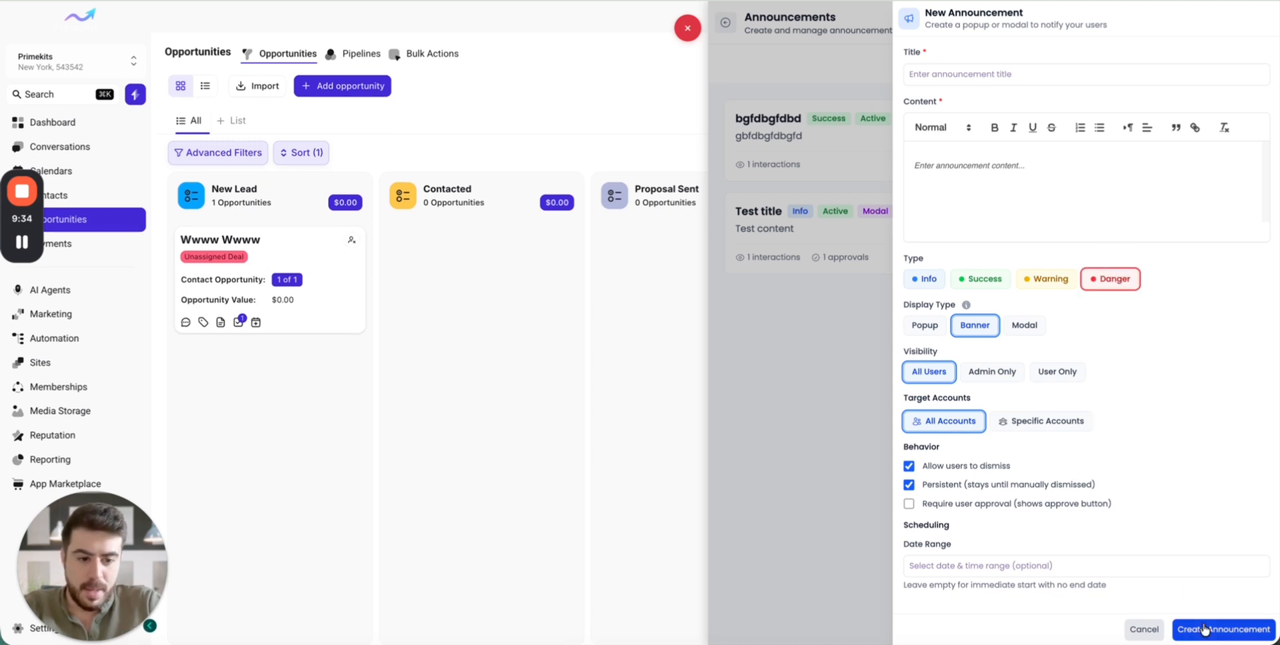
- Title the Danger banner "bgfodbgfnh", enter "nhgfnhhfghngnhg" as its content, and create the announcement
{"action": "left_click", "coordinate": [981, 77]}
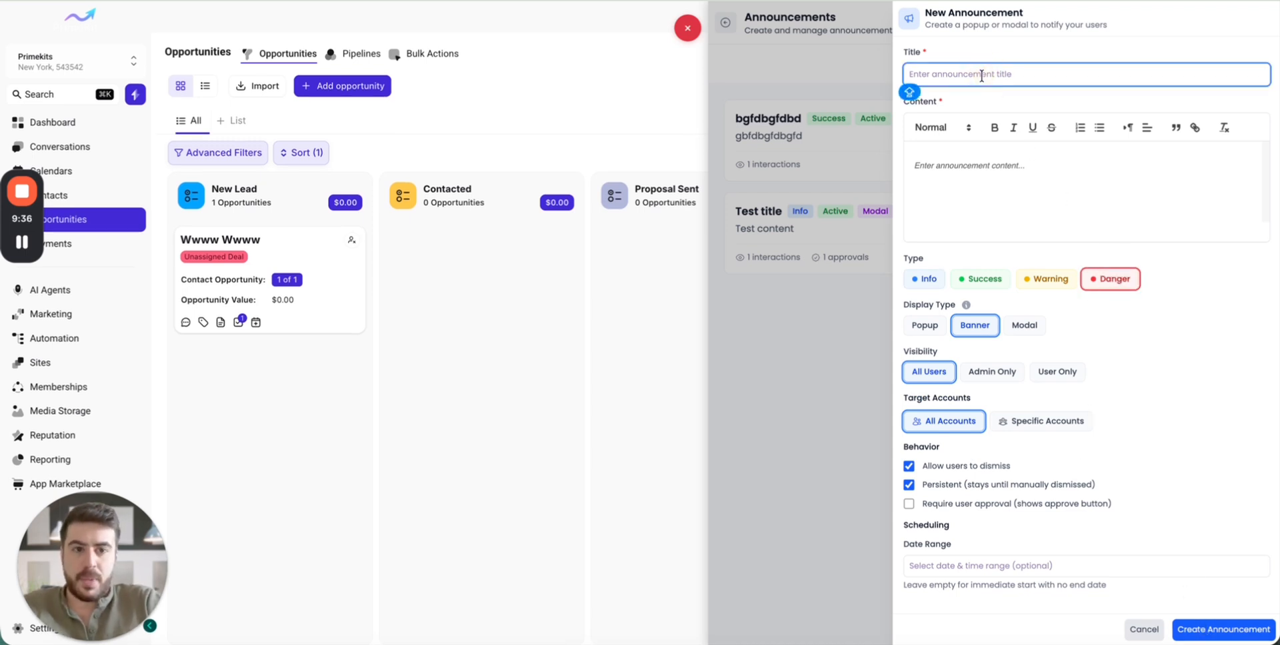
{"action": "type", "text": "bgfodbgfnh"}
{"action": "left_click", "coordinate": [933, 200]}
{"action": "type", "text": "nhgfnhhfghngnhg"}
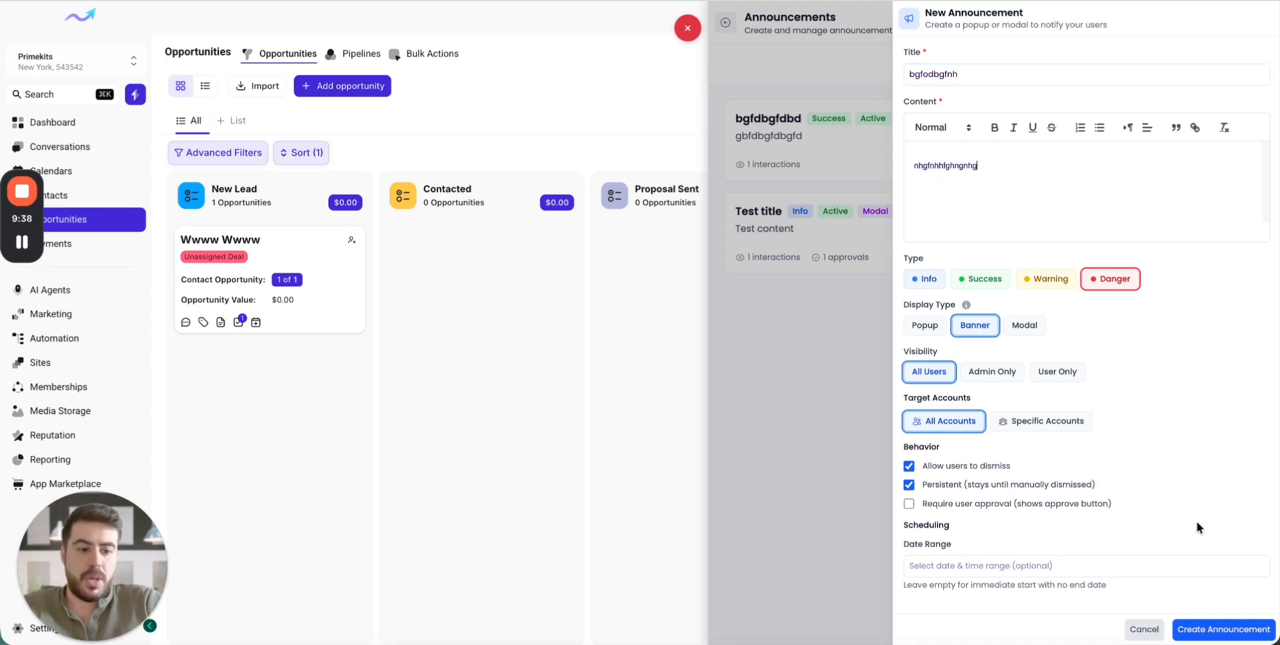
{"action": "left_click", "coordinate": [1224, 630]}
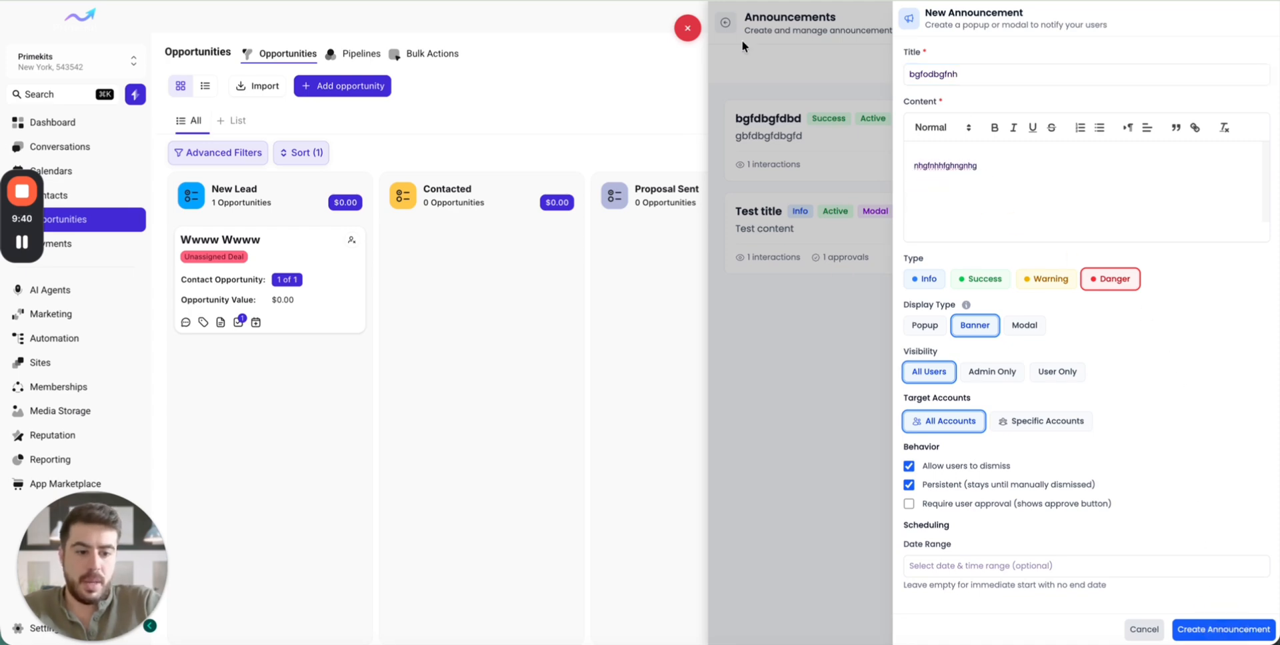
- Close the new announcement form and the announcements manager to return to the opportunities board
{"action": "left_click", "coordinate": [846, 67]}
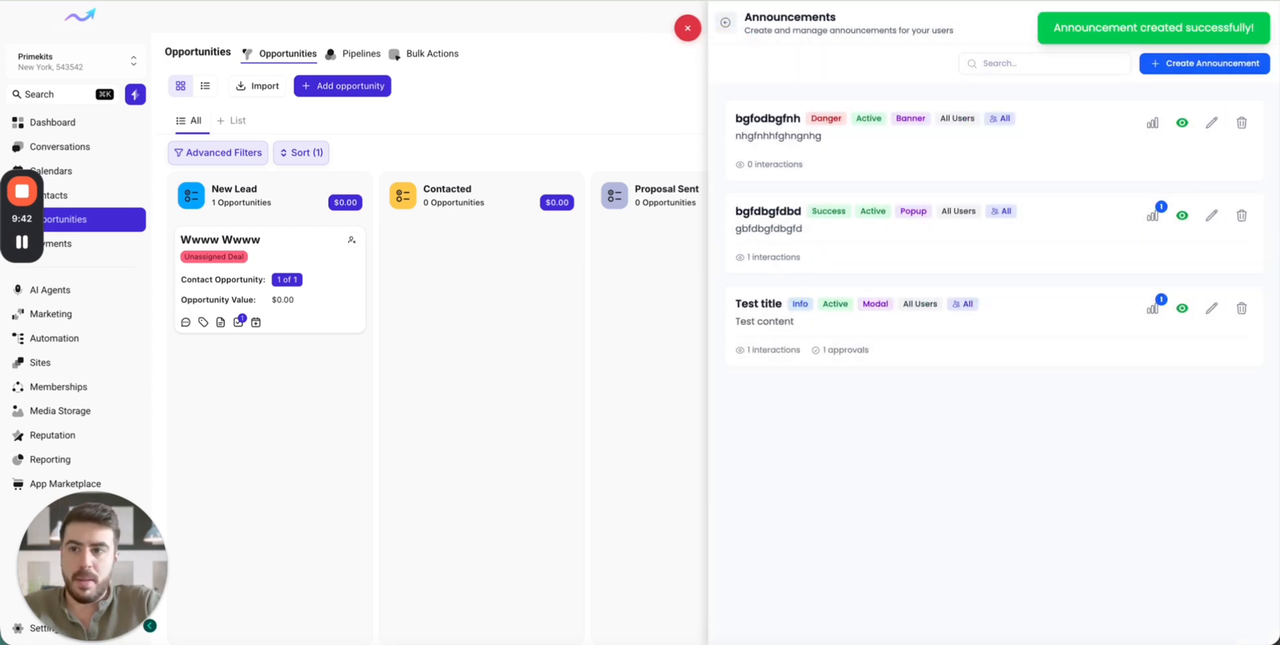
{"action": "left_click", "coordinate": [687, 28]}
{"action": "left_click", "coordinate": [188, 199]}
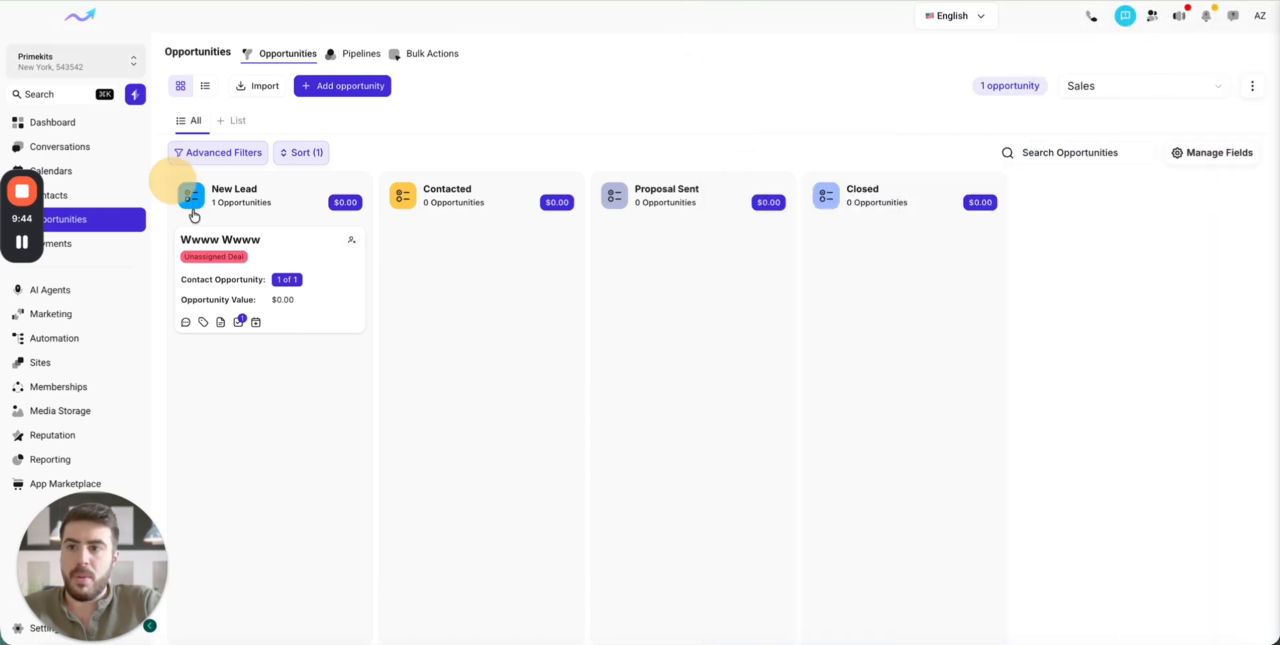